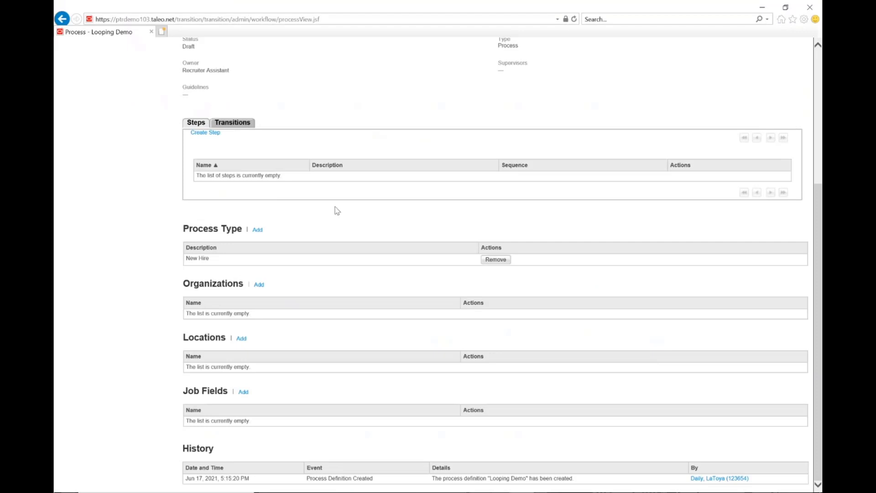
Create a Routing step named "Start Loop" in the process, keeping the default execution settings
{"action": "left_click", "coordinate": [210, 133]}
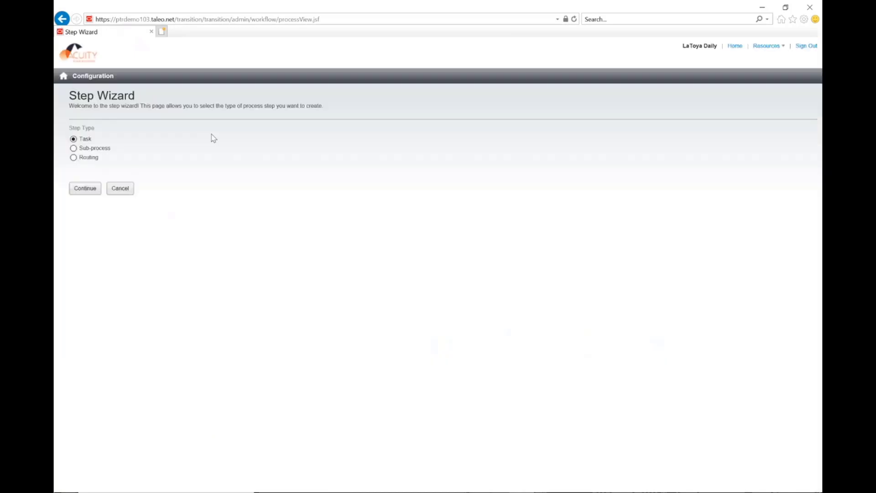
{"action": "left_click", "coordinate": [85, 159]}
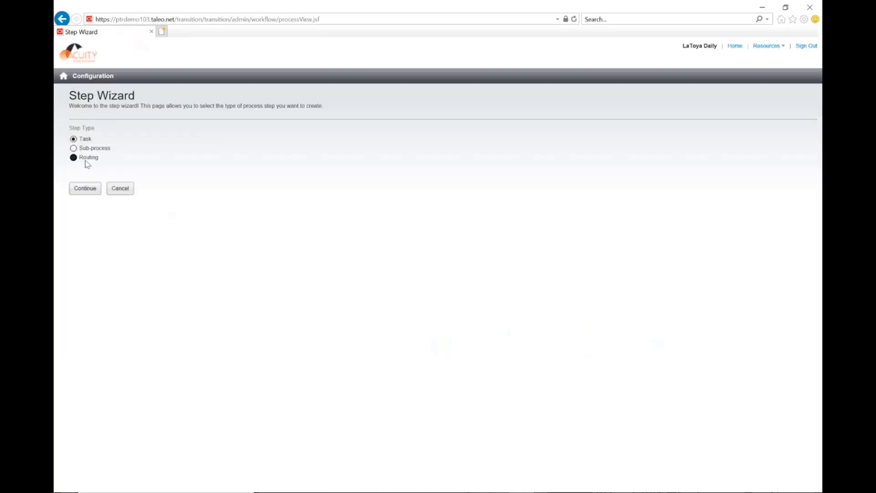
{"action": "left_click", "coordinate": [84, 189]}
{"action": "left_click", "coordinate": [163, 235]}
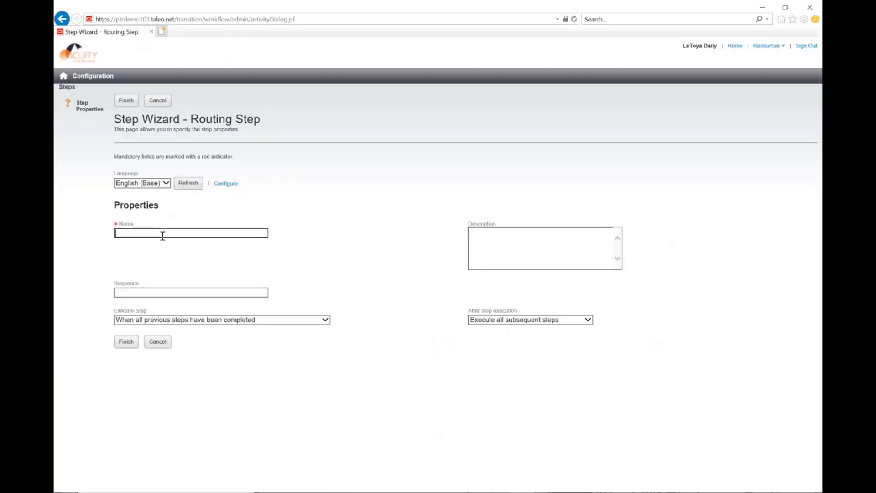
{"action": "type", "text": "Start Loop"}
{"action": "left_click", "coordinate": [126, 343]}
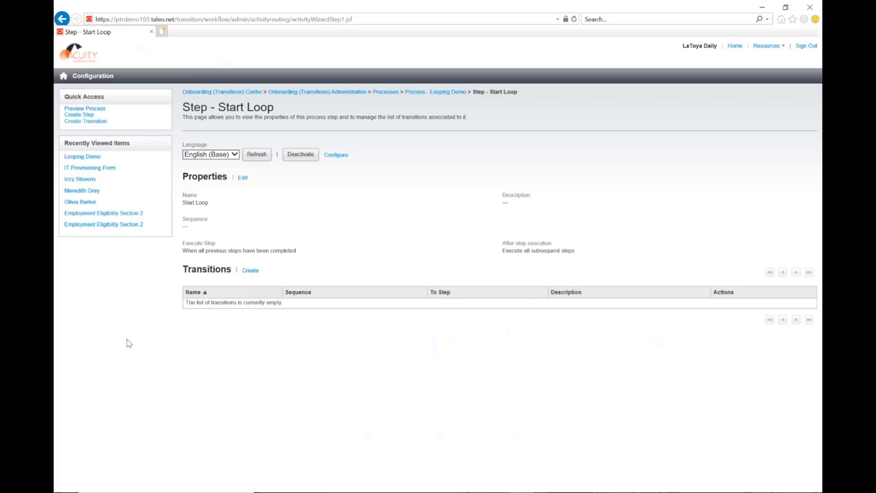
Return to the Looping Demo process and start a new Routing step named "EEID"
{"action": "left_click", "coordinate": [439, 92]}
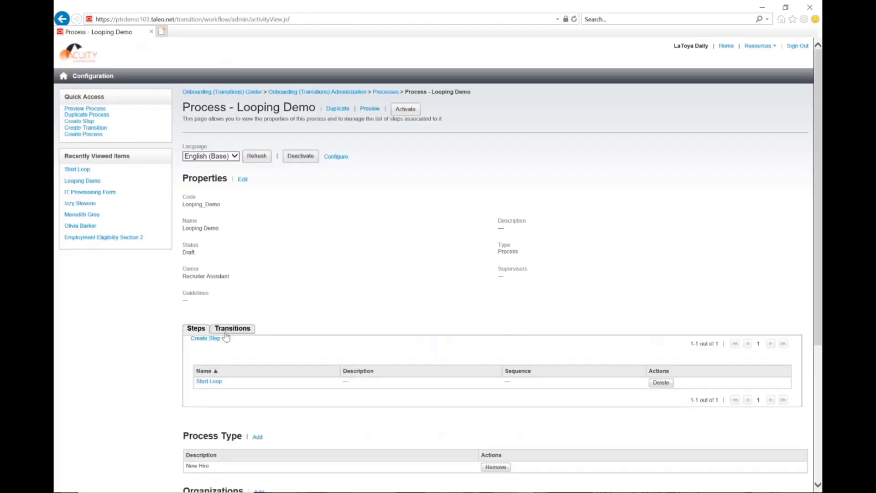
{"action": "left_click", "coordinate": [216, 338]}
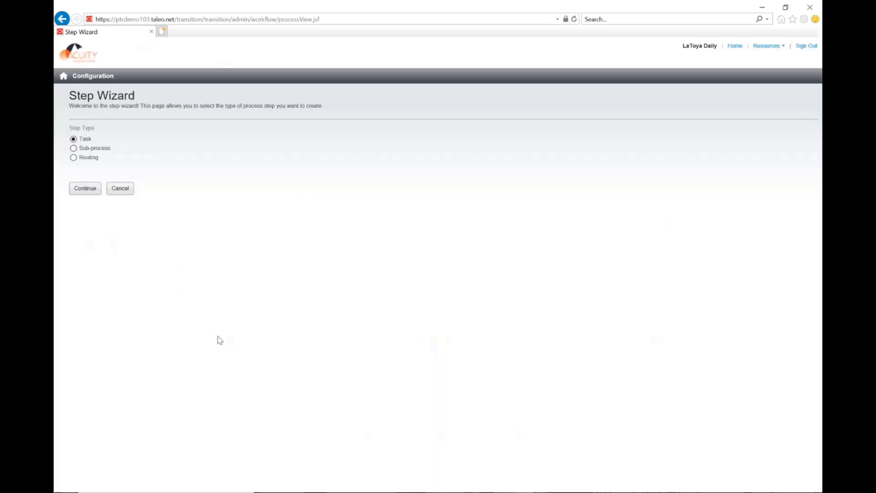
{"action": "left_click", "coordinate": [84, 158]}
{"action": "left_click", "coordinate": [85, 188]}
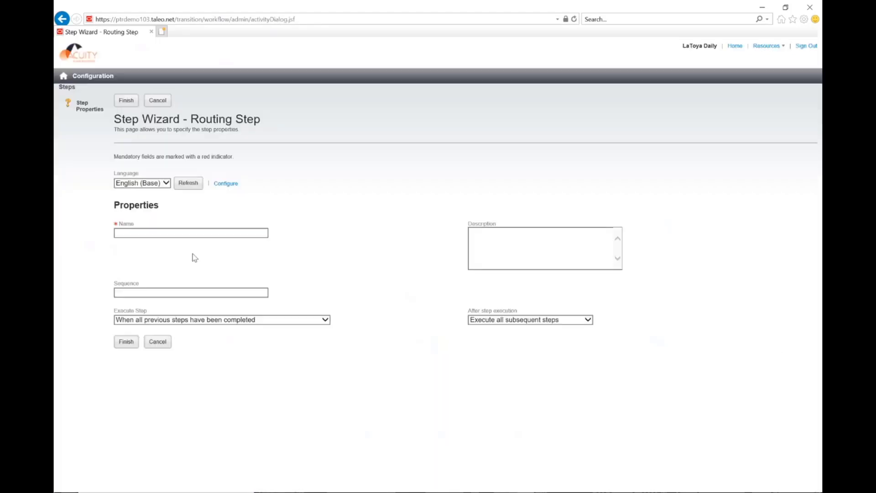
{"action": "left_click", "coordinate": [187, 230]}
{"action": "type", "text": "EEID"}
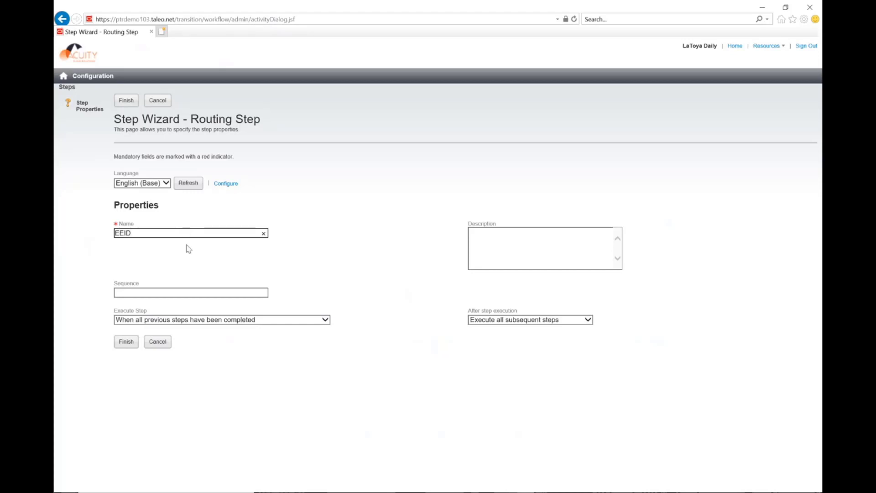
Try the different Execute Step conditions for the EEID step, ending with "When one, and only one, of the previous steps has been completed"
{"action": "left_click", "coordinate": [170, 320]}
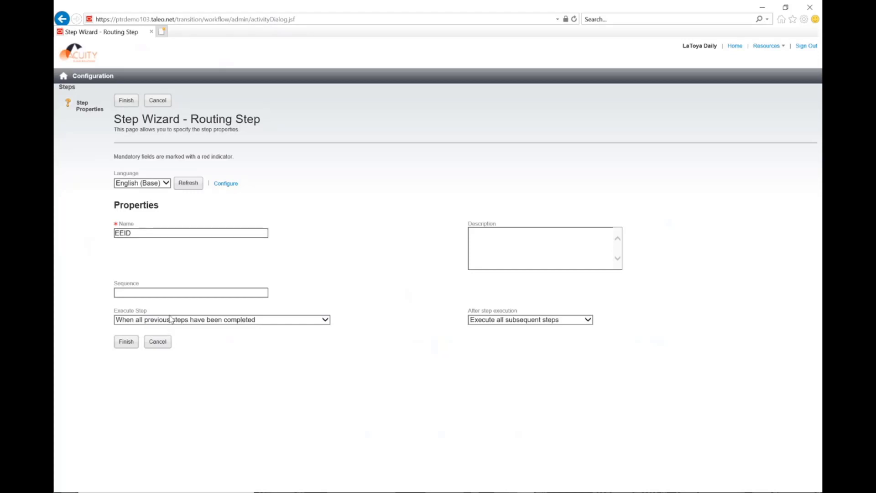
{"action": "left_click", "coordinate": [170, 320]}
{"action": "left_click", "coordinate": [169, 327]}
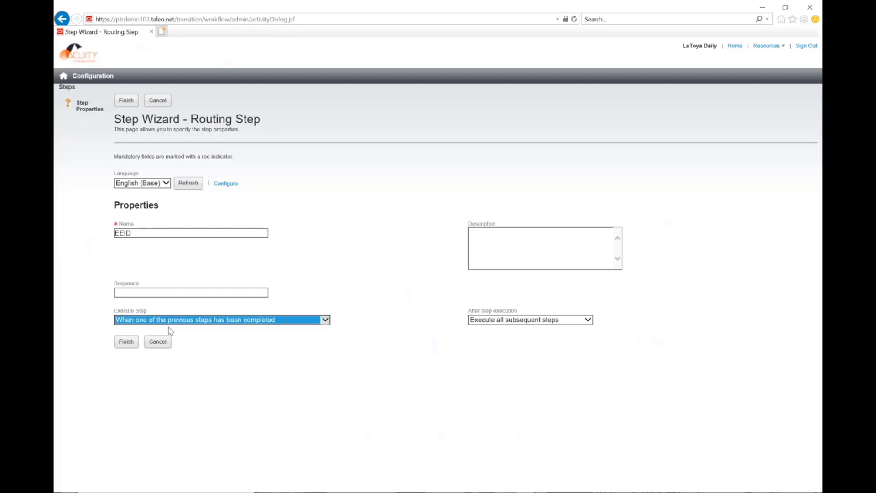
{"action": "left_click", "coordinate": [173, 320]}
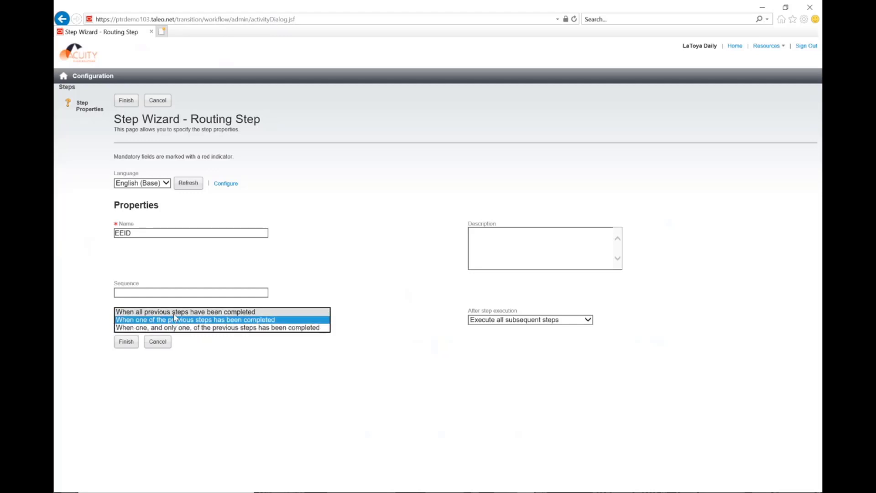
{"action": "left_click", "coordinate": [174, 312]}
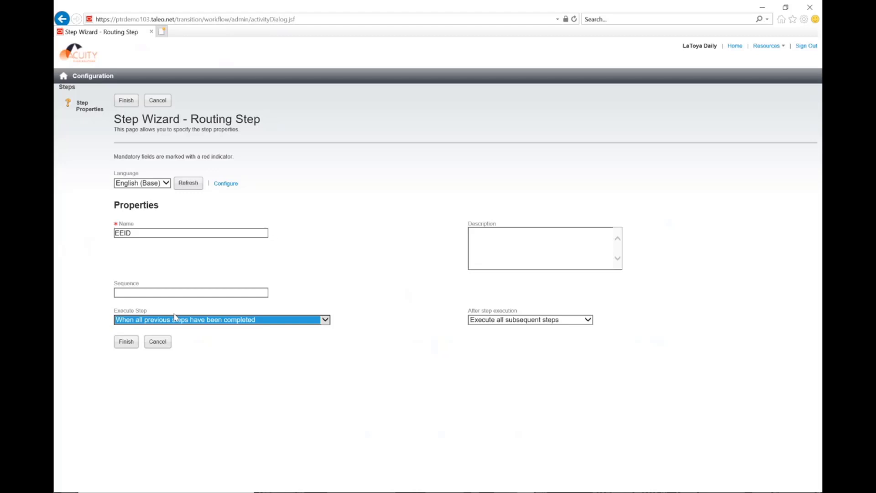
{"action": "left_click", "coordinate": [180, 322]}
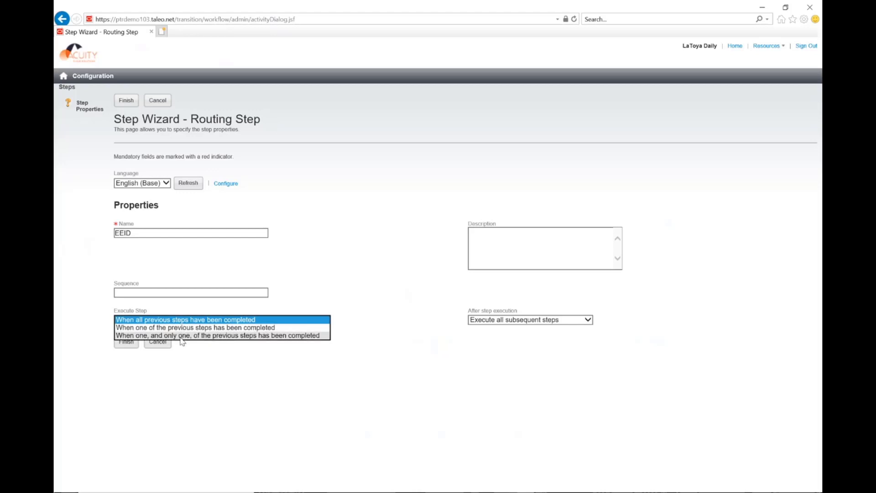
{"action": "left_click", "coordinate": [180, 337]}
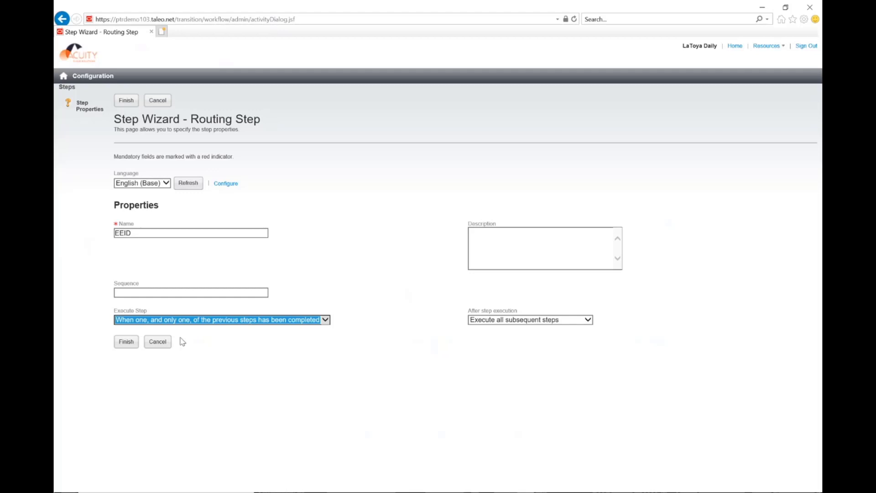
Set the EEID step to execute "When one of the previous steps has been completed" and finish creating it
{"action": "left_click", "coordinate": [201, 319]}
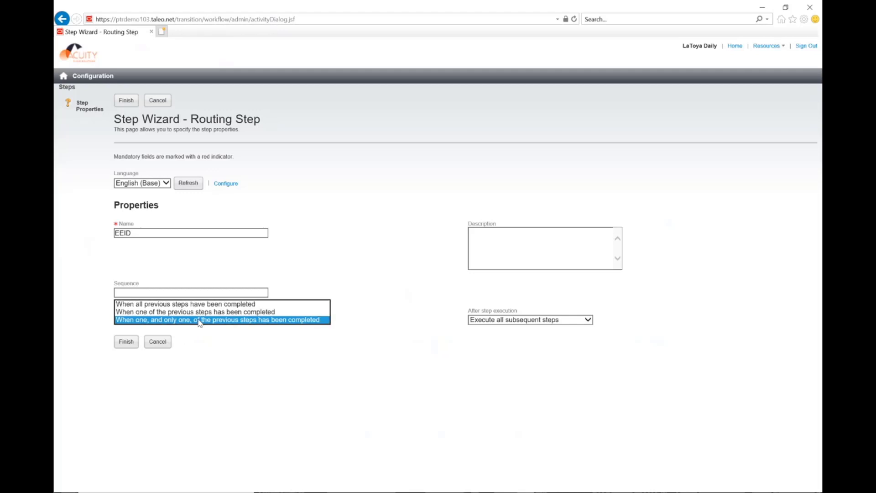
{"action": "left_click", "coordinate": [198, 313]}
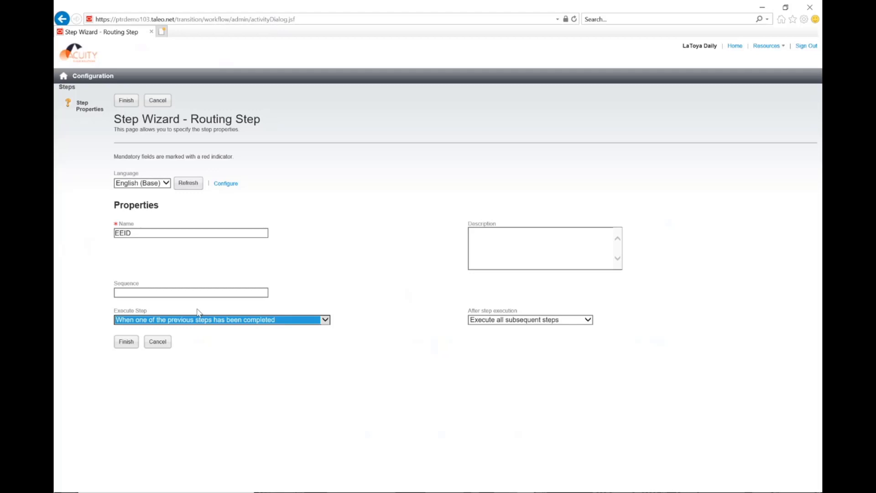
{"action": "left_click", "coordinate": [127, 345]}
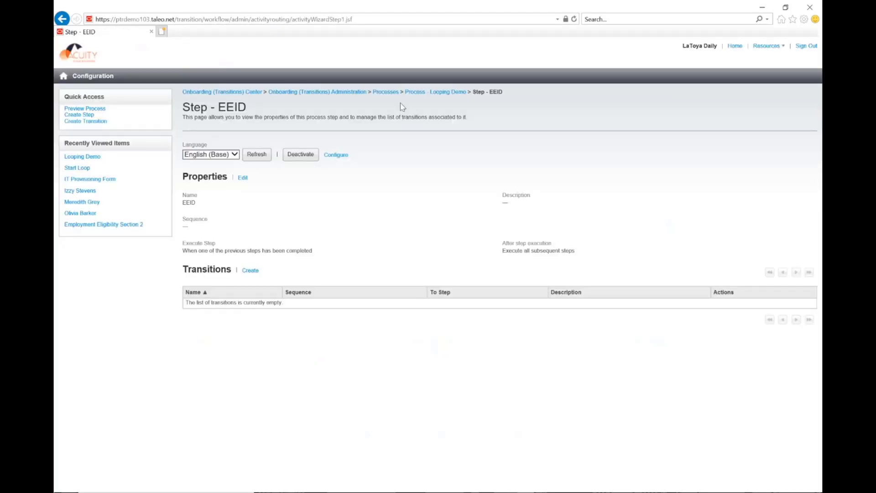
Return to the Looping Demo process and start another Routing step named "EEID is NULL"
{"action": "left_click", "coordinate": [434, 93]}
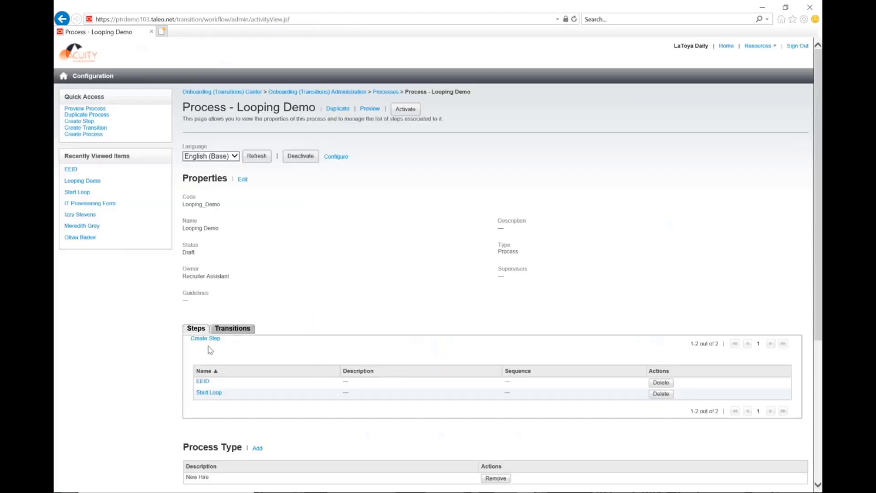
{"action": "left_click", "coordinate": [205, 339]}
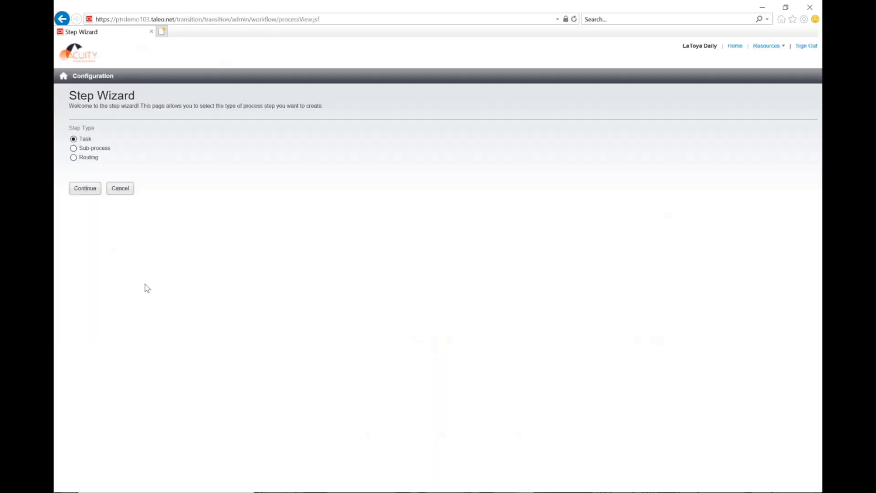
{"action": "left_click", "coordinate": [84, 158]}
{"action": "left_click", "coordinate": [86, 190]}
{"action": "left_click", "coordinate": [179, 233]}
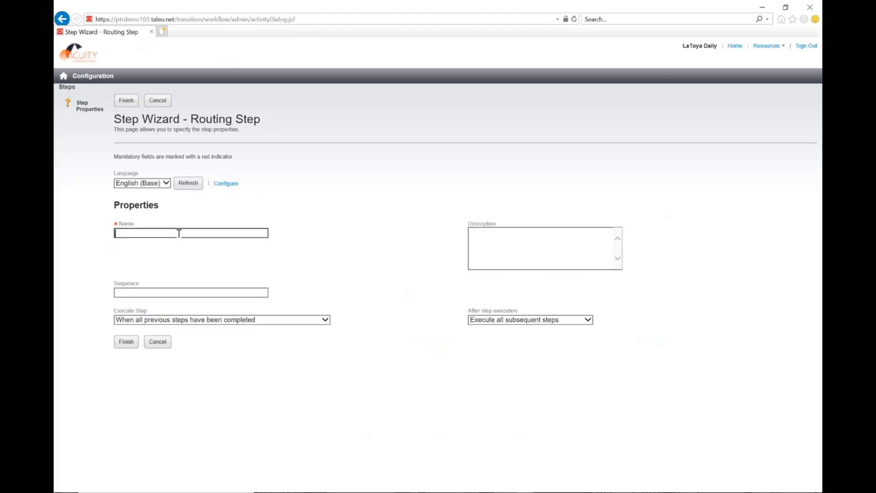
{"action": "type", "text": "EEID is NULL"}
Make the EEID is NULL step execute "When one of the previous steps has been completed" and finish creating it
{"action": "left_click", "coordinate": [147, 325]}
{"action": "left_click", "coordinate": [146, 321]}
{"action": "left_click", "coordinate": [147, 327]}
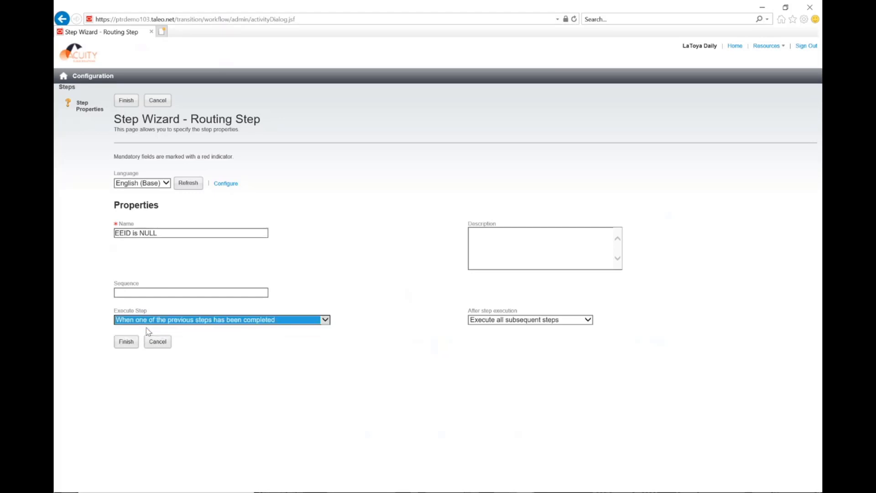
{"action": "left_click", "coordinate": [128, 342]}
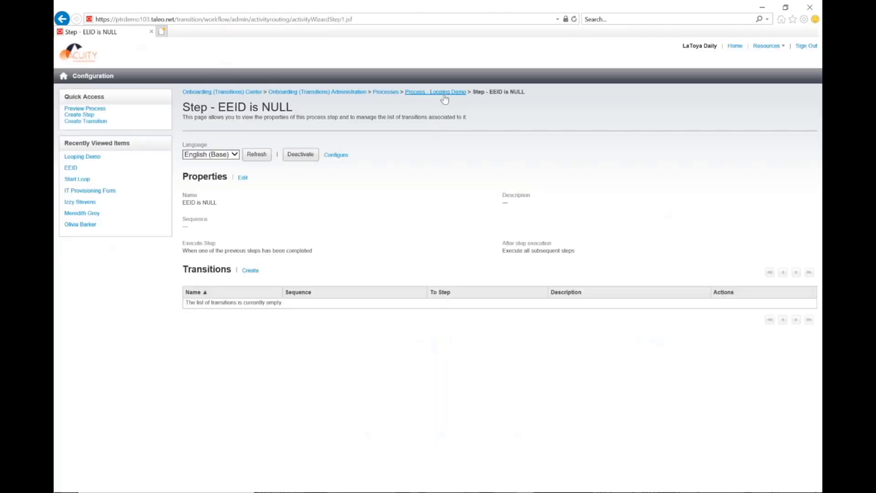
Start a Task step in the Looping Demo process, finding the IT Provisioning Form task by searching for "IT Provisioning"
{"action": "left_click", "coordinate": [438, 93]}
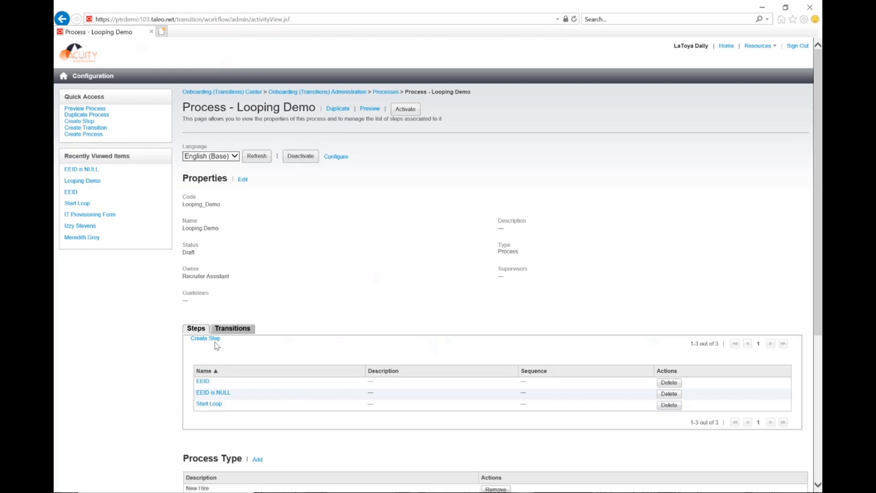
{"action": "left_click", "coordinate": [213, 342]}
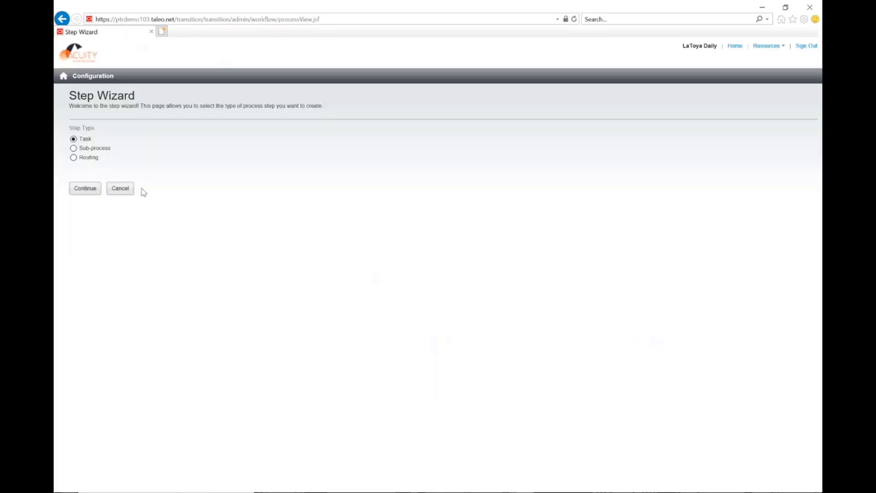
{"action": "left_click", "coordinate": [84, 188]}
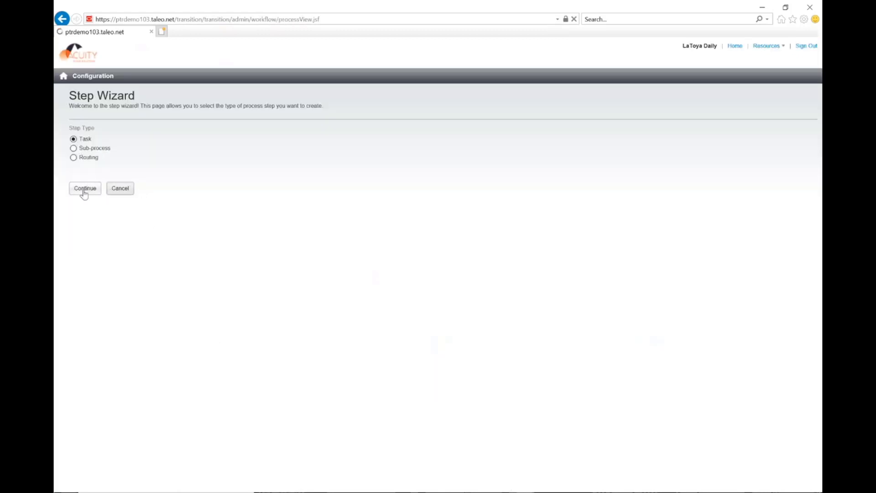
{"action": "left_click", "coordinate": [170, 210]}
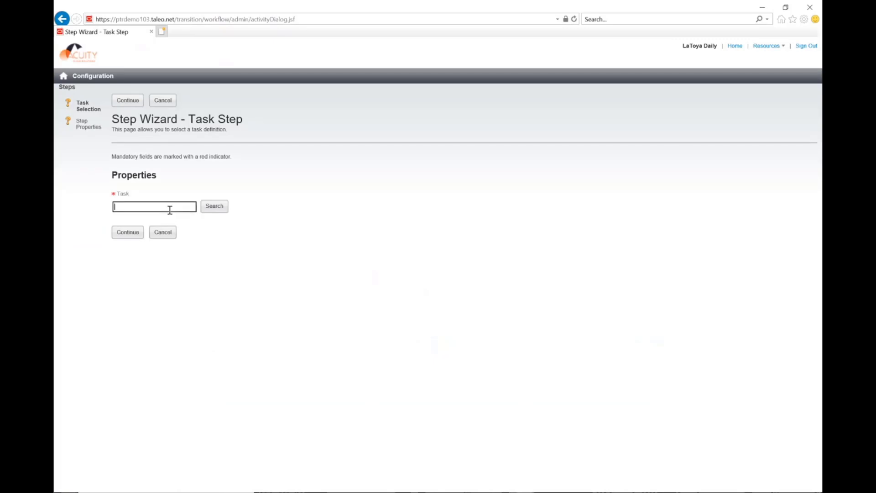
{"action": "type", "text": "IT Provisioning"}
{"action": "left_click", "coordinate": [223, 206]}
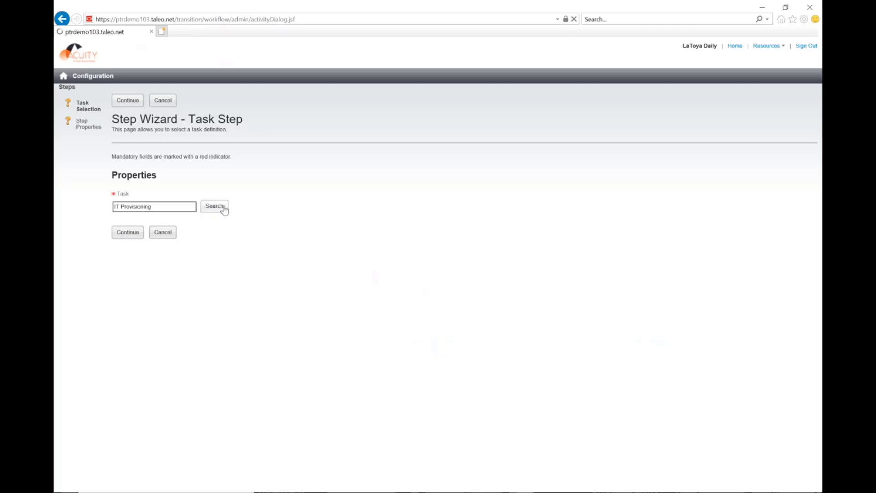
{"action": "left_click", "coordinate": [126, 240]}
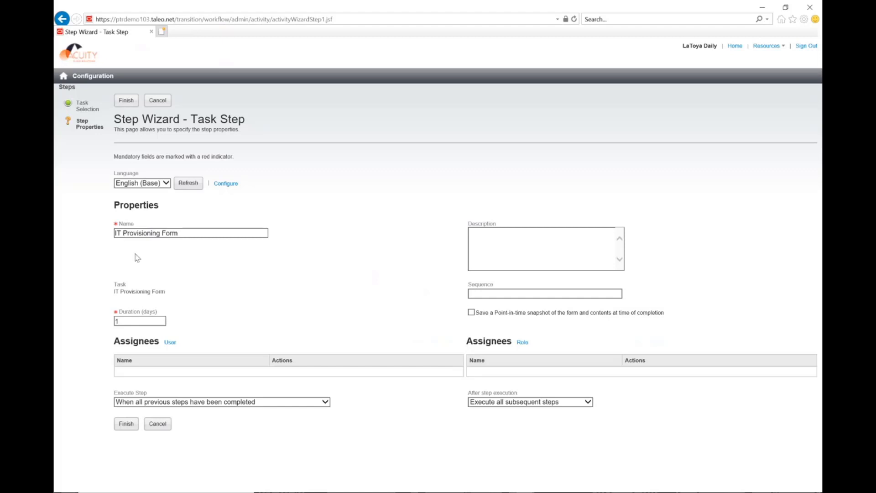
Set the IT Provisioning Form step's duration to 3 days, assign the Hiring Manager role, and finish creating the step
{"action": "double_click", "coordinate": [118, 320]}
{"action": "type", "text": "3"}
{"action": "left_click", "coordinate": [522, 341]}
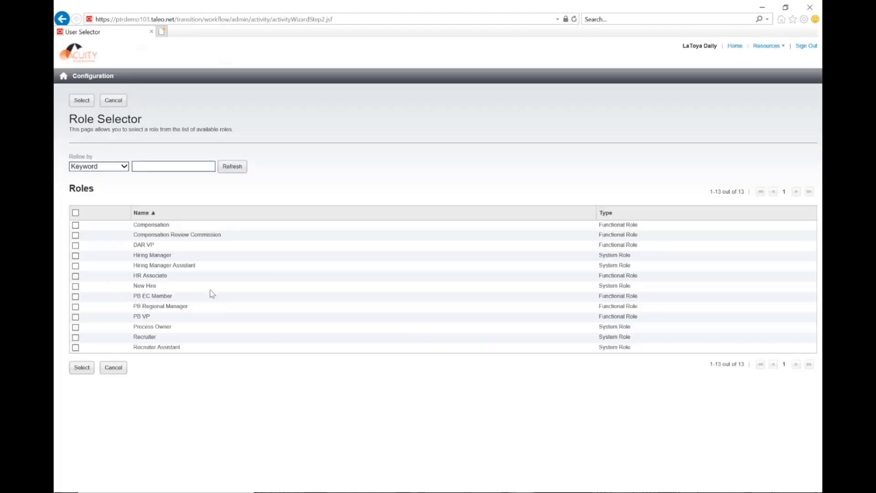
{"action": "left_click", "coordinate": [149, 255]}
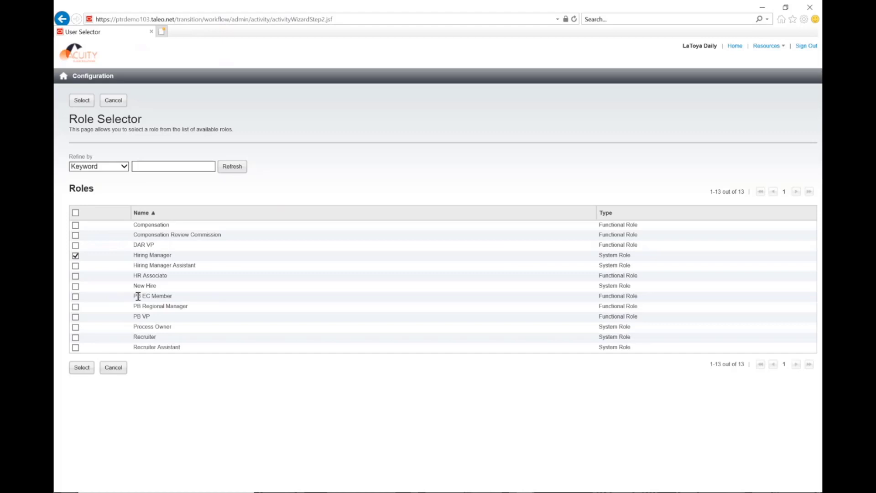
{"action": "left_click", "coordinate": [82, 368]}
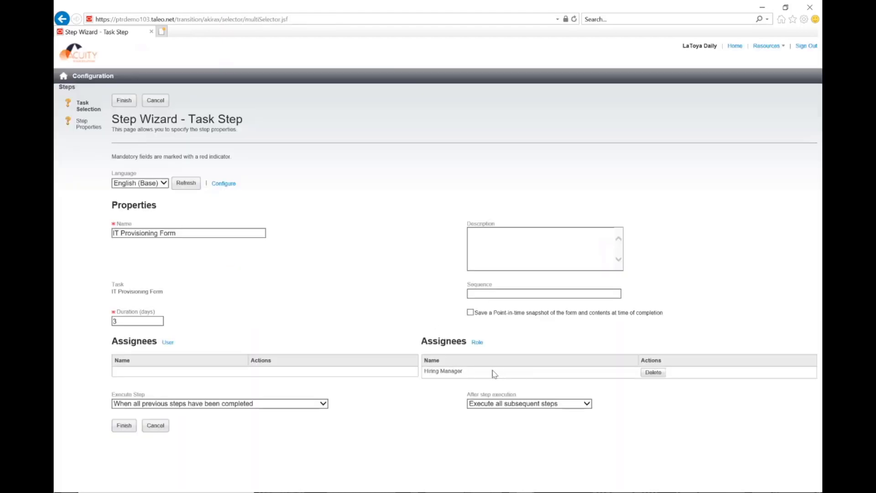
{"action": "left_click", "coordinate": [124, 426]}
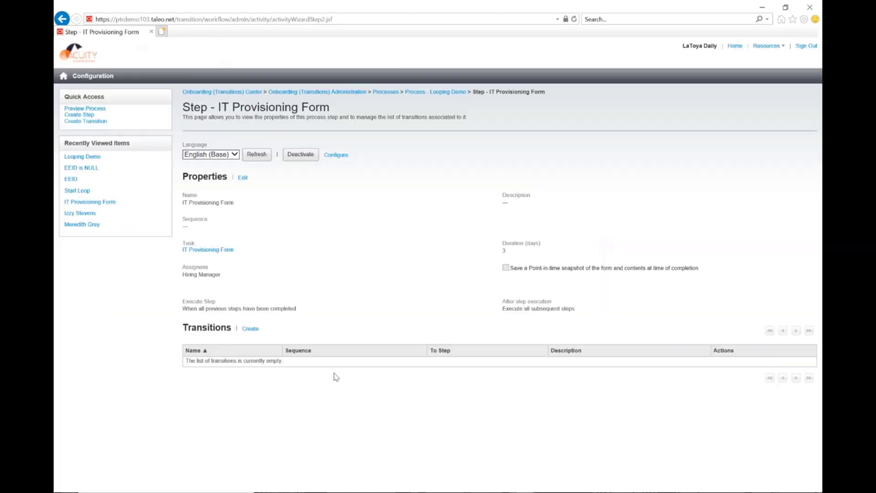
Return to the Looping Demo process and consult the Looping in Onboarding flow diagram in Adobe Acrobat before switching back to the browser
{"action": "left_click", "coordinate": [454, 92]}
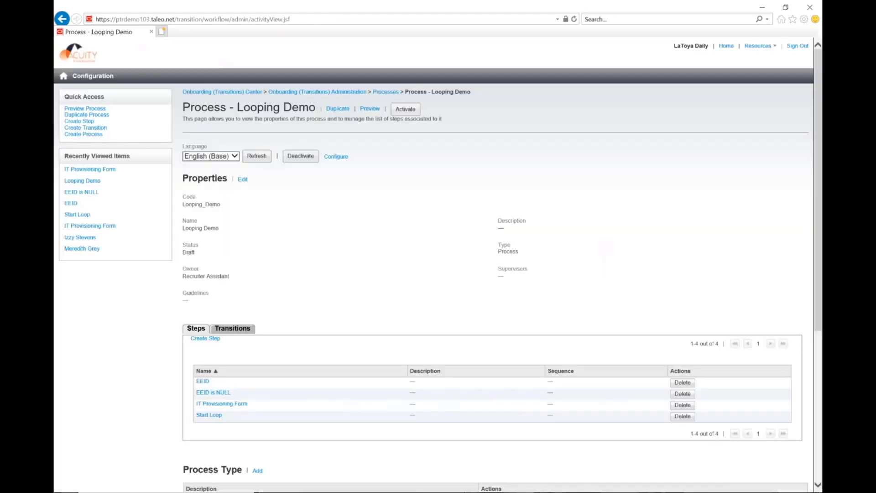
{"action": "left_click", "coordinate": [508, 473]}
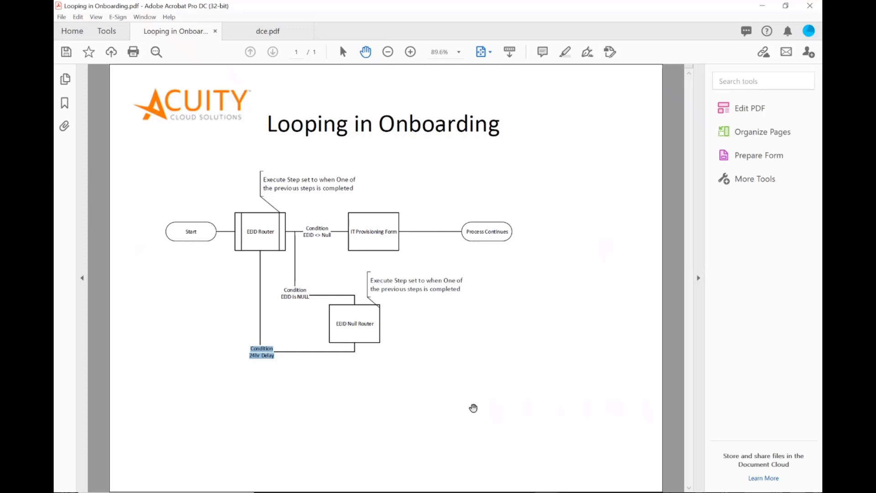
{"action": "left_click", "coordinate": [273, 492]}
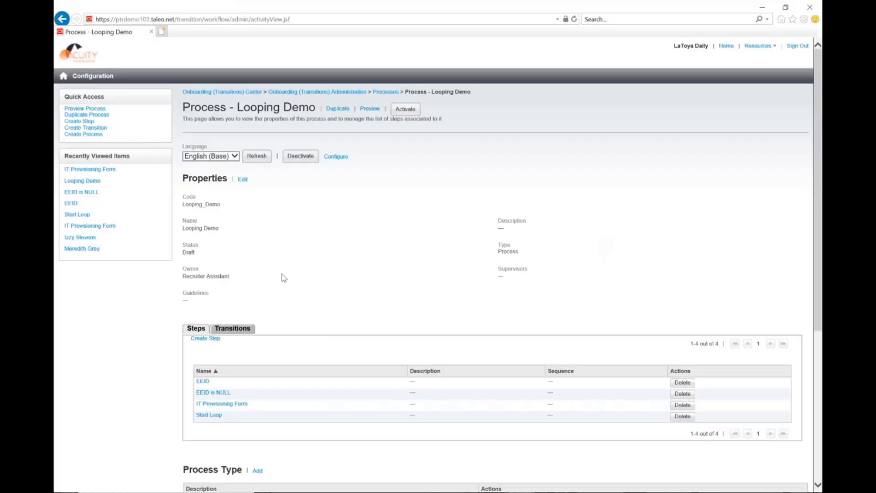
Create a transition from the Start Loop step to the EEID step in the Looping Demo process
{"action": "scroll", "coordinate": [262, 259], "scroll_direction": "down", "scroll_amount": 3}
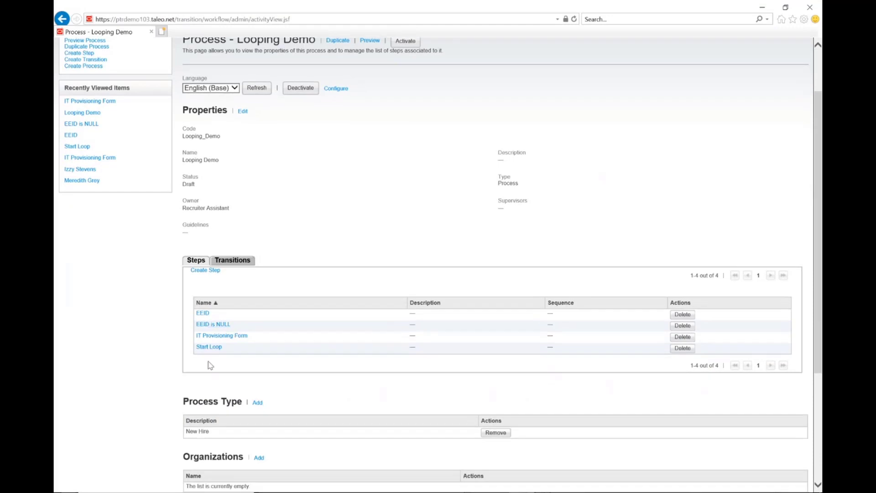
{"action": "left_click", "coordinate": [203, 346]}
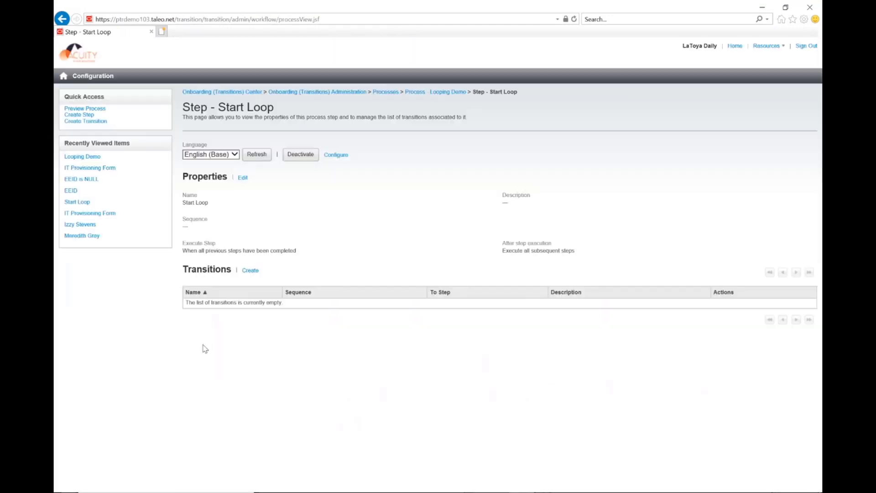
{"action": "left_click", "coordinate": [254, 270]}
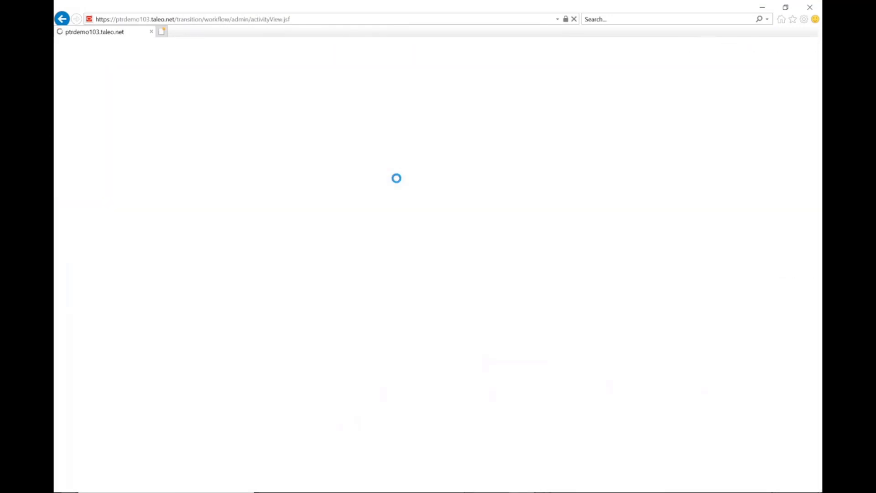
{"action": "left_click", "coordinate": [481, 203]}
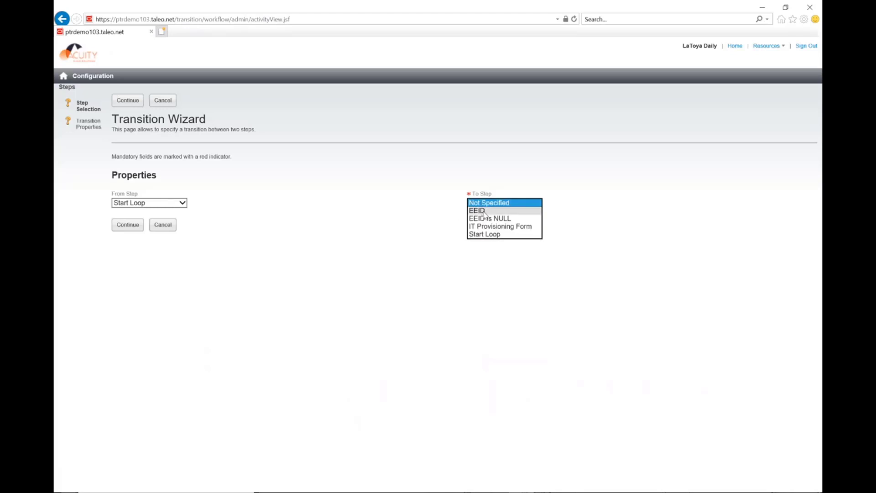
{"action": "left_click", "coordinate": [482, 210]}
{"action": "left_click", "coordinate": [130, 224]}
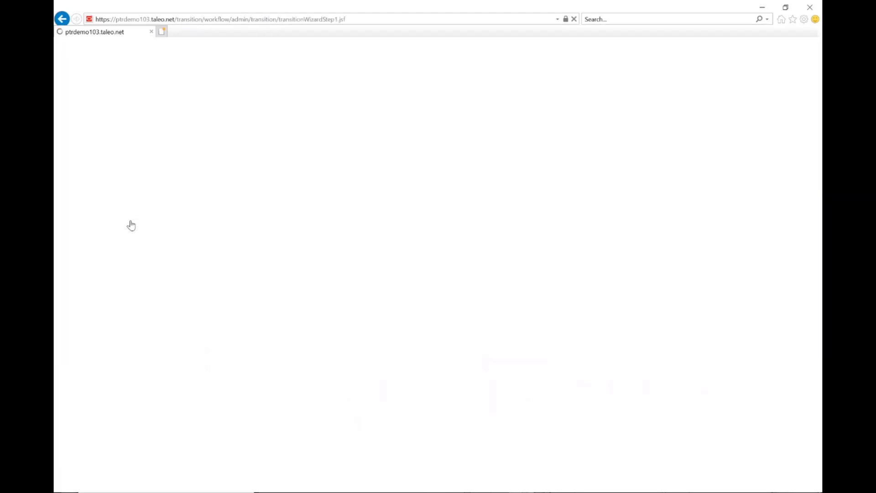
{"action": "left_click", "coordinate": [129, 312]}
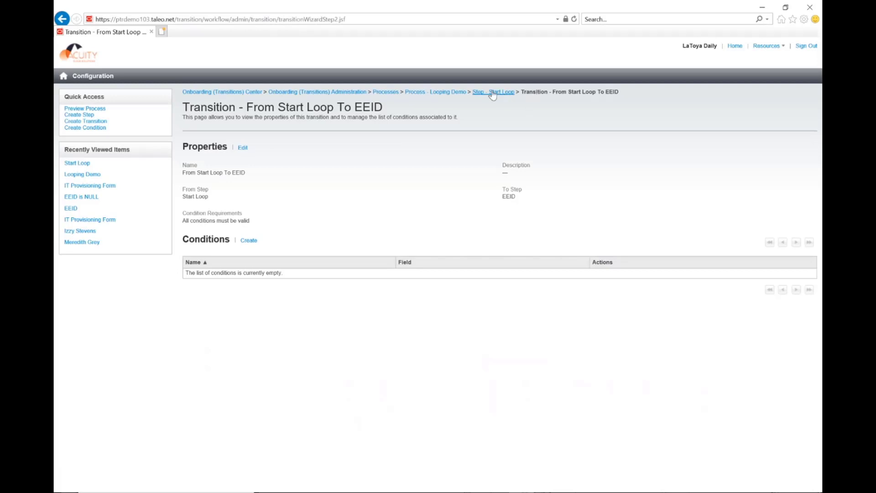
Return to the Looping Demo process, open its EEID step, and consult the Looping in Onboarding diagram in Adobe Acrobat
{"action": "left_click", "coordinate": [456, 92]}
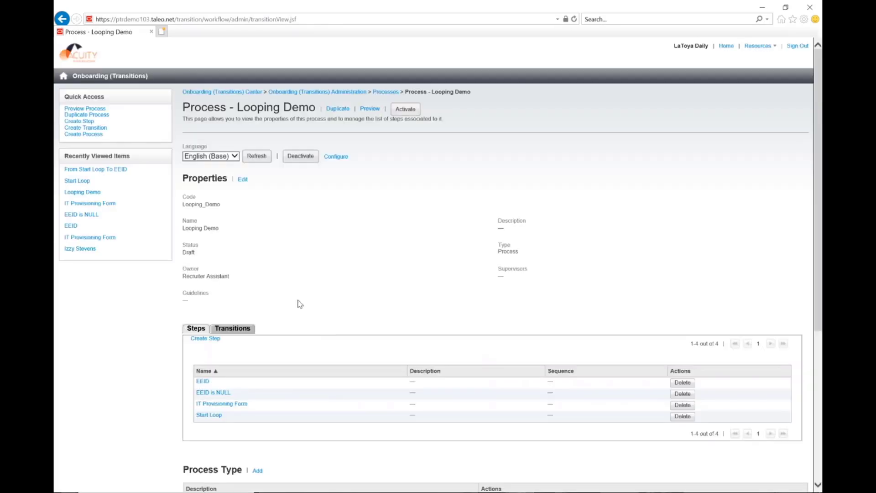
{"action": "left_click", "coordinate": [201, 381]}
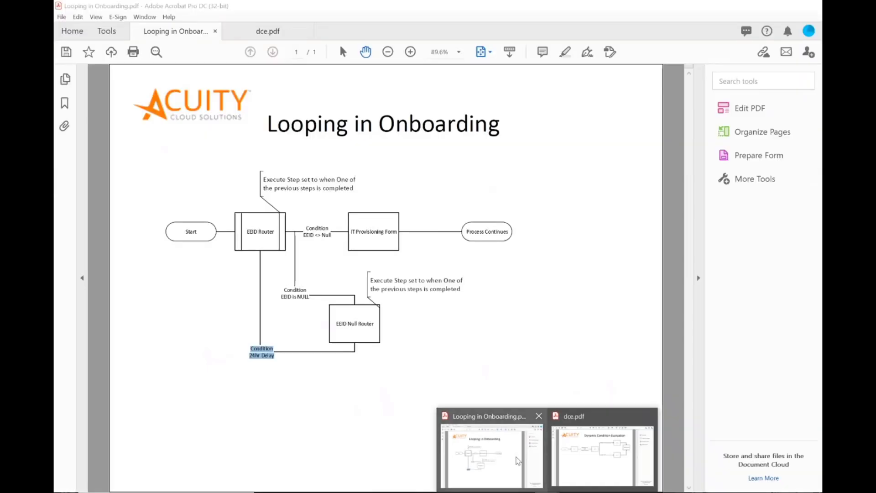
{"action": "left_click", "coordinate": [514, 456]}
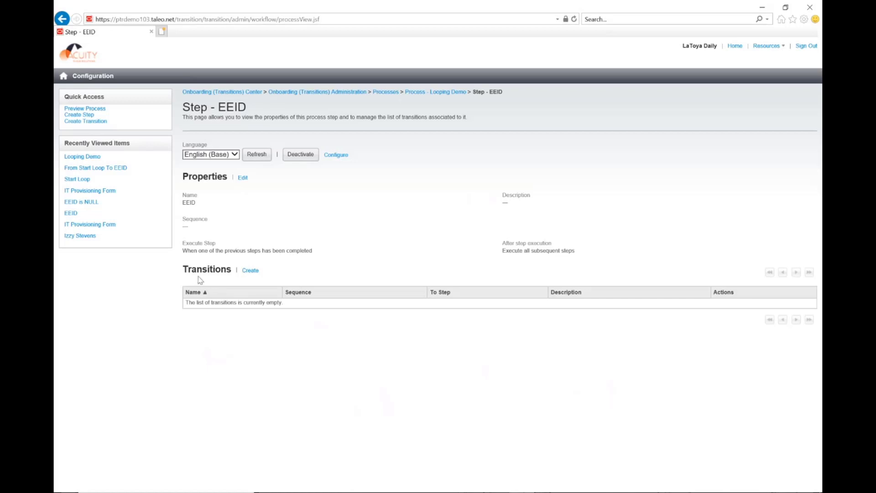
Create a transition from the EEID step to the IT Provisioning Form step
{"action": "left_click", "coordinate": [251, 271]}
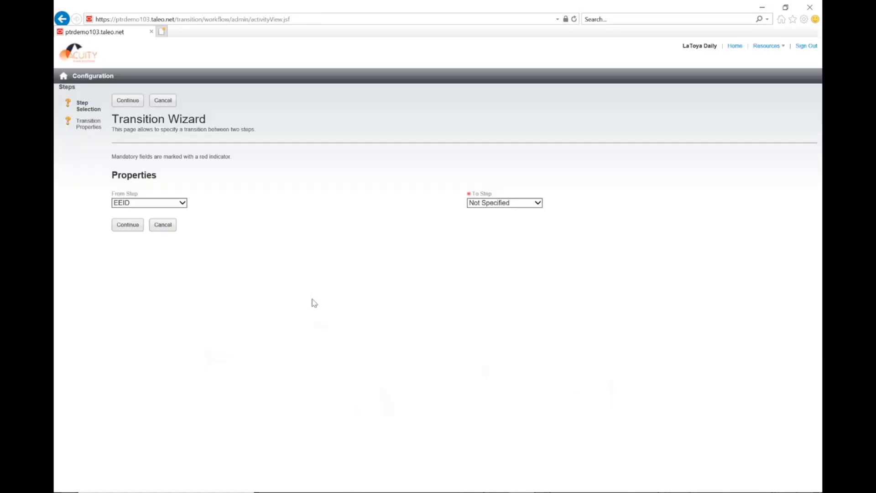
{"action": "left_click", "coordinate": [513, 204]}
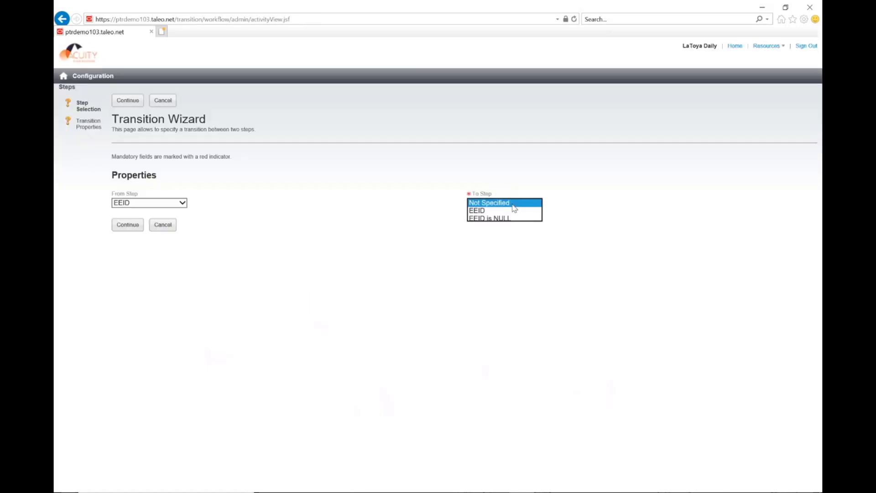
{"action": "left_click", "coordinate": [481, 232]}
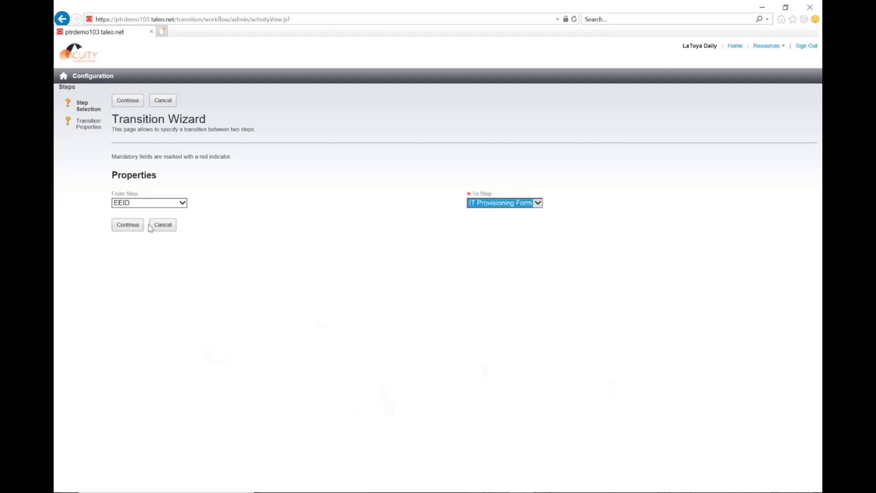
{"action": "left_click", "coordinate": [134, 227]}
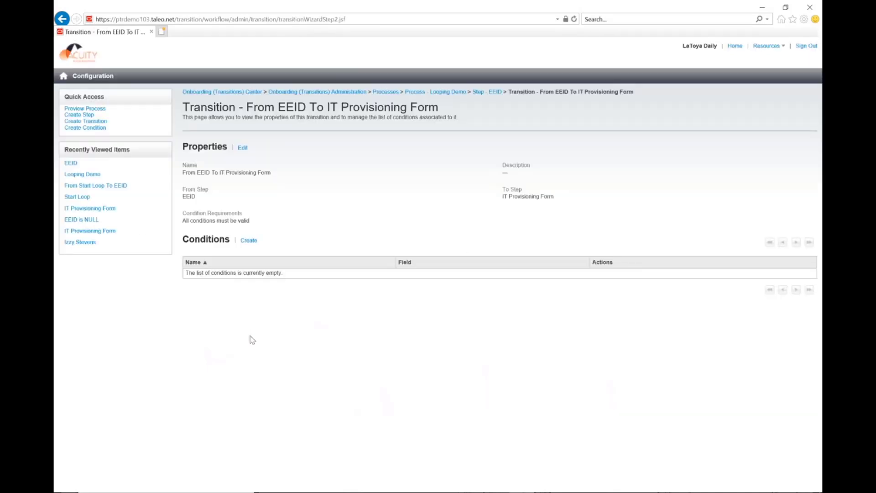
Start a new condition on the EEID to IT Provisioning Form transition and name it "EEID is not Null"
{"action": "left_click", "coordinate": [249, 240]}
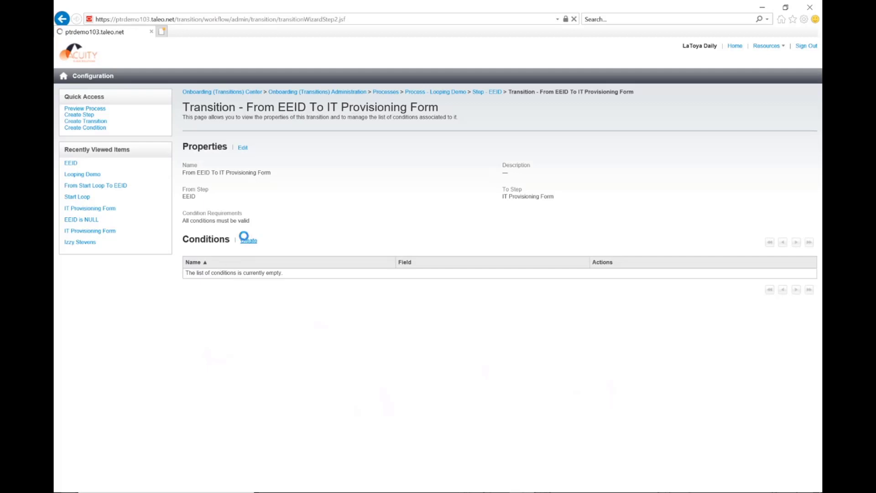
{"action": "left_click", "coordinate": [193, 203]}
{"action": "type", "text": "ee"}
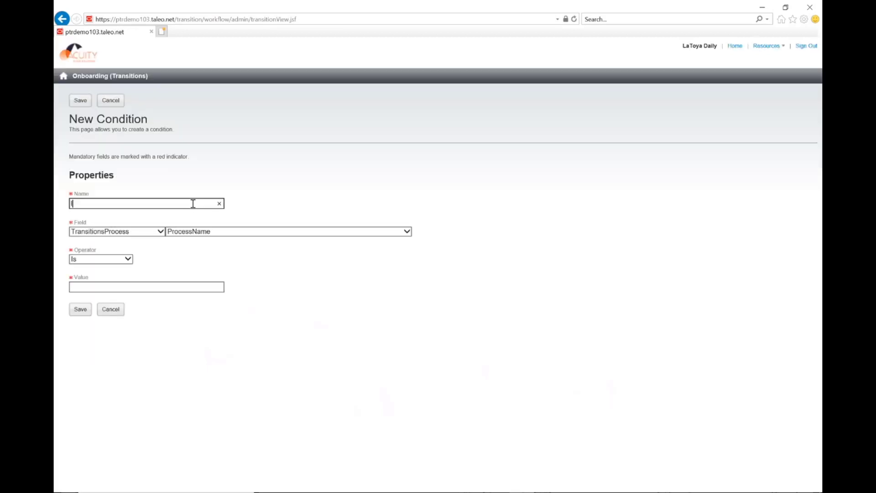
{"action": "type", "text": "id"}
{"action": "key", "text": "BackSpace"}
{"action": "key", "text": "BackSpace"}
{"action": "key", "text": "BackSpace"}
{"action": "key", "text": "BackSpace"}
{"action": "type", "text": "EEID is not Null"}
{"action": "key", "text": "Tab"}
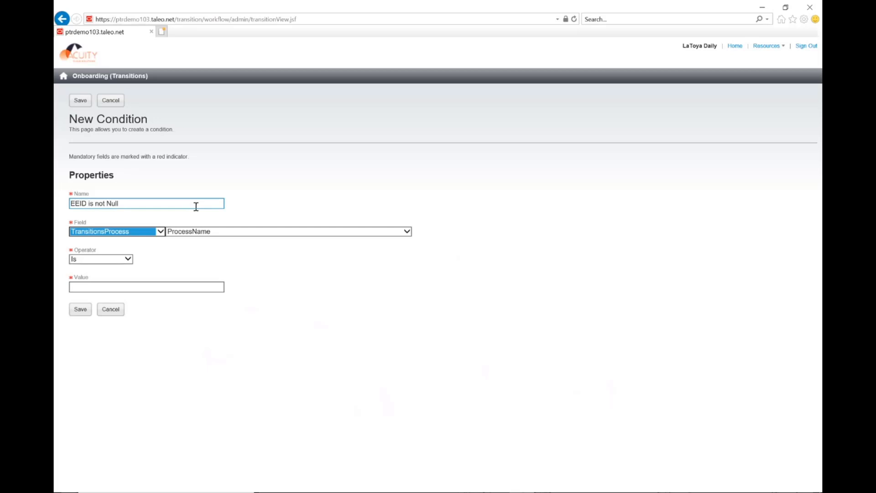
Set the condition's field to PersonalInfo_WF EmployeeID with the operator "Is not null" and save it
{"action": "left_click", "coordinate": [120, 231]}
{"action": "left_click", "coordinate": [119, 254]}
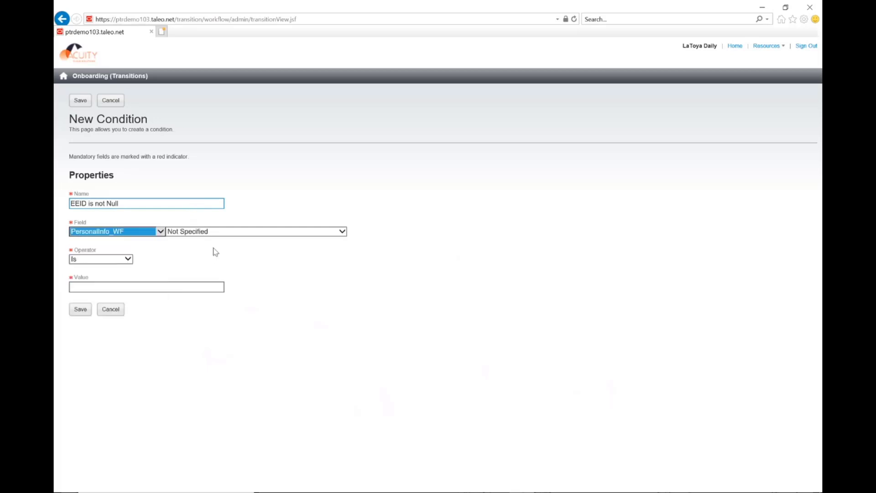
{"action": "left_click", "coordinate": [215, 231]}
{"action": "left_click", "coordinate": [221, 270]}
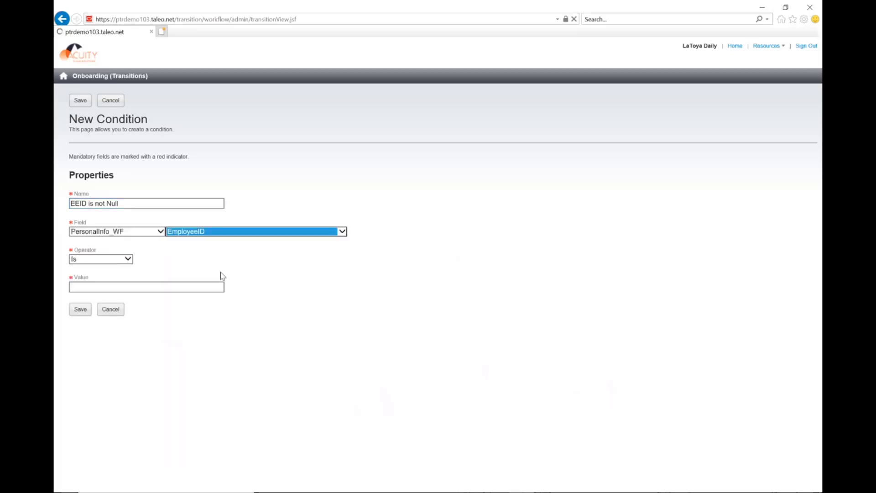
{"action": "left_click", "coordinate": [104, 261]}
{"action": "left_click", "coordinate": [102, 290]}
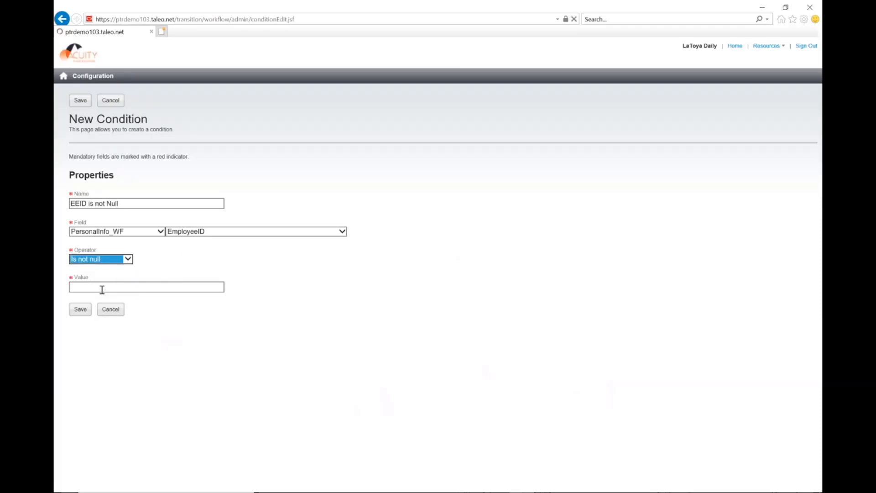
{"action": "left_click", "coordinate": [79, 281]}
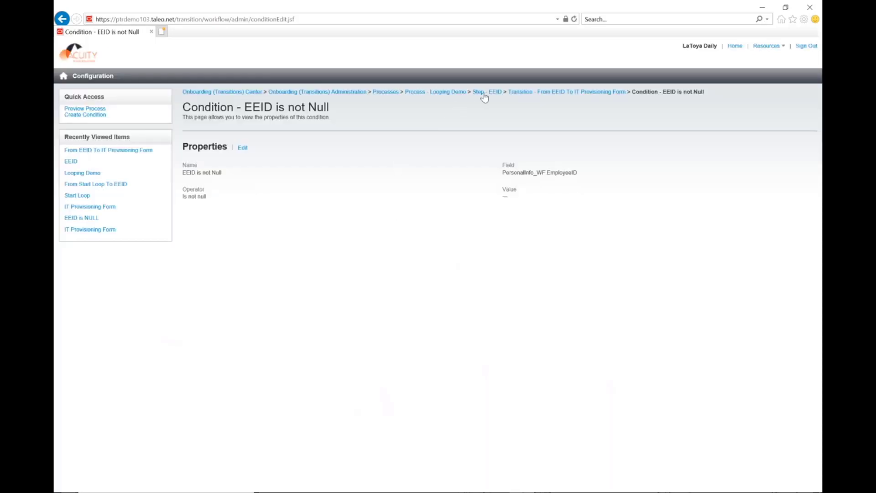
Return to the EEID step and create a second transition leading to the EEID is NULL step
{"action": "left_click", "coordinate": [485, 93]}
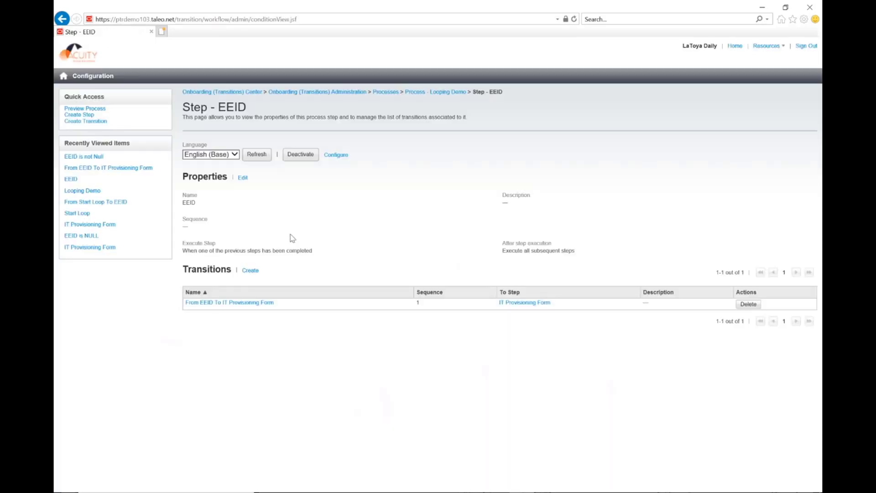
{"action": "left_click", "coordinate": [250, 272]}
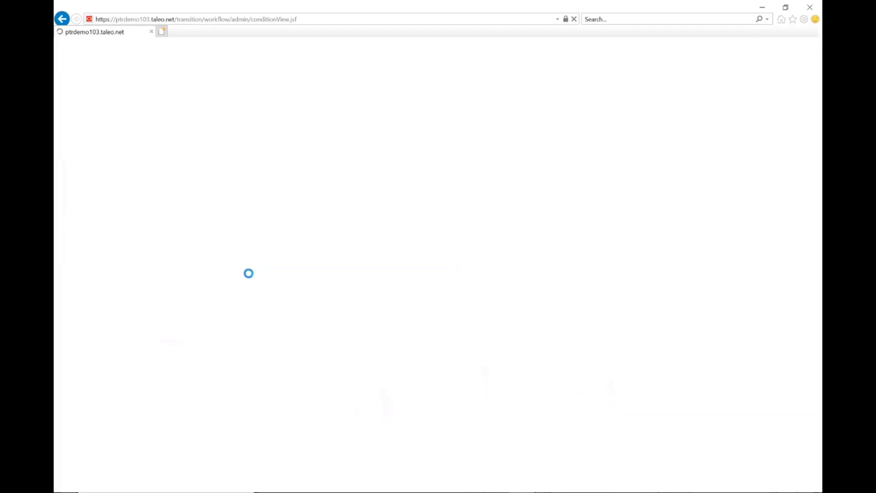
{"action": "left_click", "coordinate": [507, 204]}
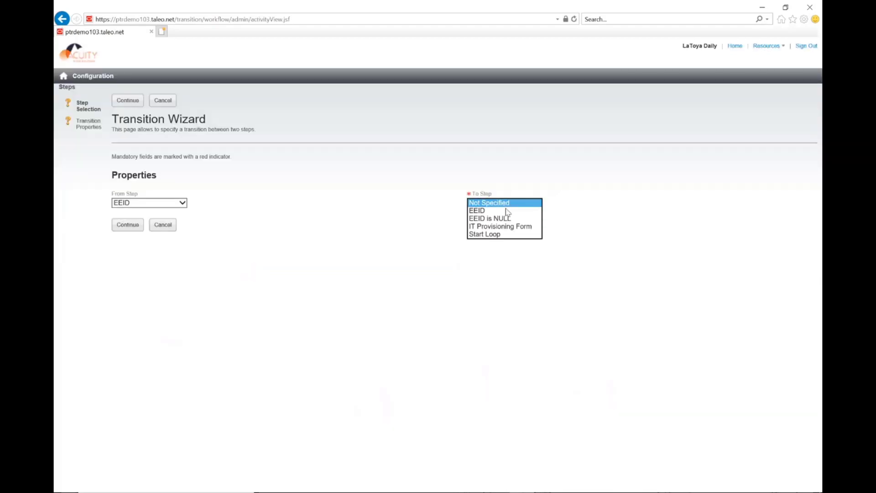
{"action": "left_click", "coordinate": [508, 219]}
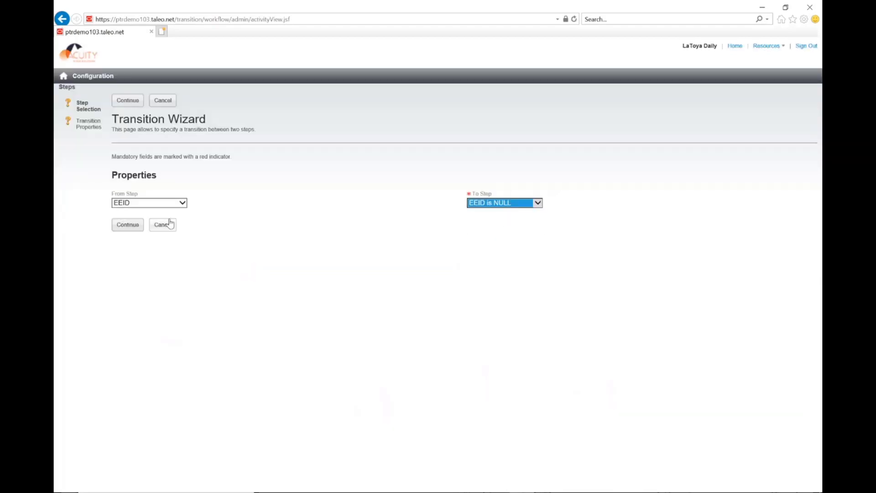
{"action": "left_click", "coordinate": [127, 225]}
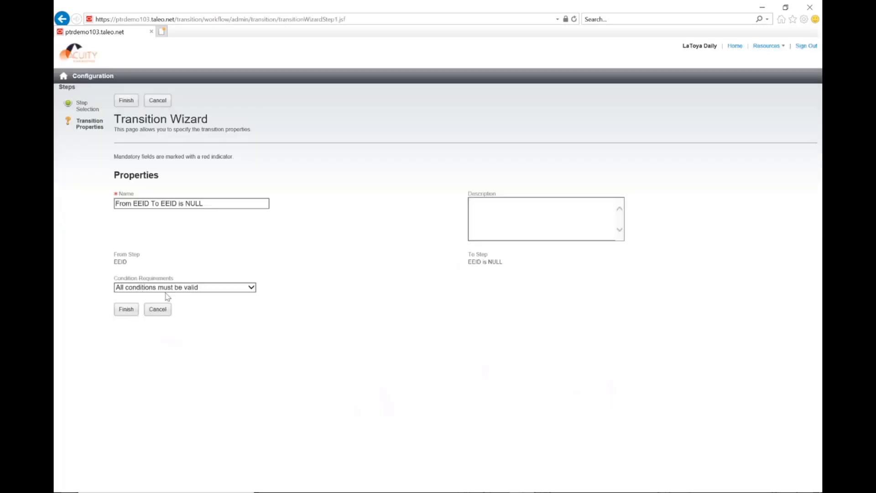
{"action": "left_click", "coordinate": [124, 309]}
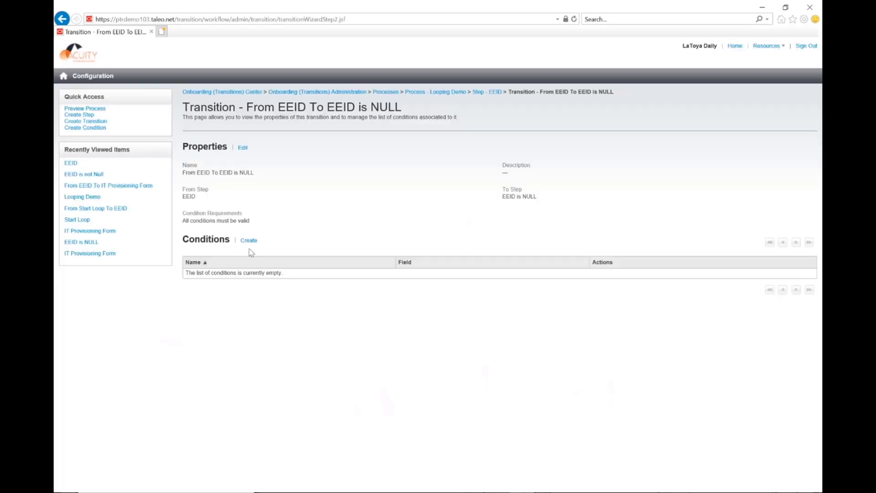
Add a condition named "EEID is Null" to this transition, using PersonalInfo_WF EmployeeID with the operator "Is null", and save it
{"action": "left_click", "coordinate": [246, 242]}
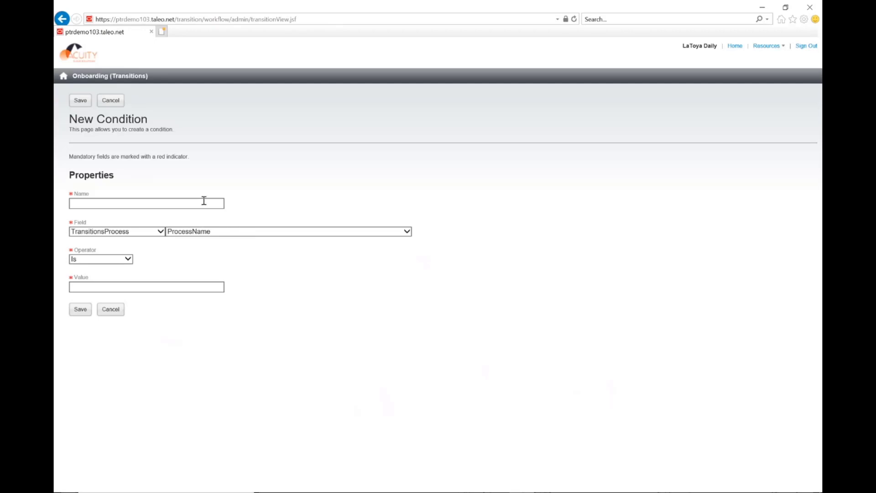
{"action": "left_click", "coordinate": [204, 201]}
{"action": "type", "text": "EEID "}
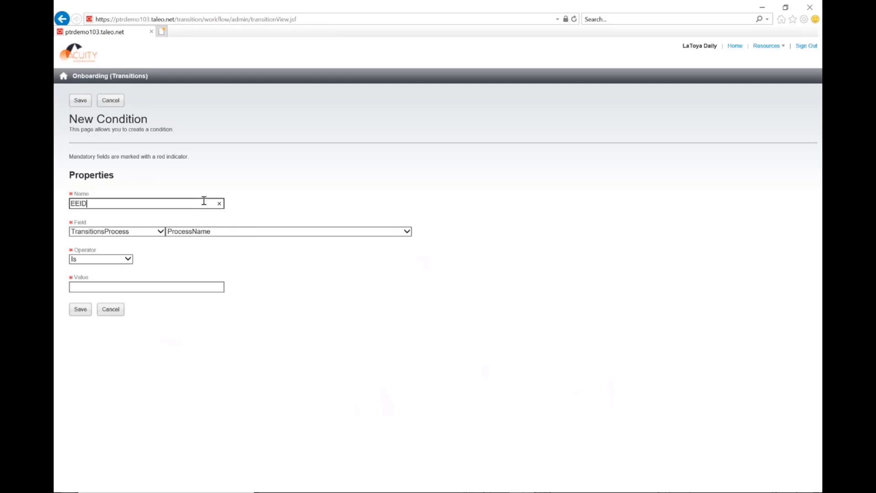
{"action": "type", "text": "is Null"}
{"action": "left_click", "coordinate": [147, 232]}
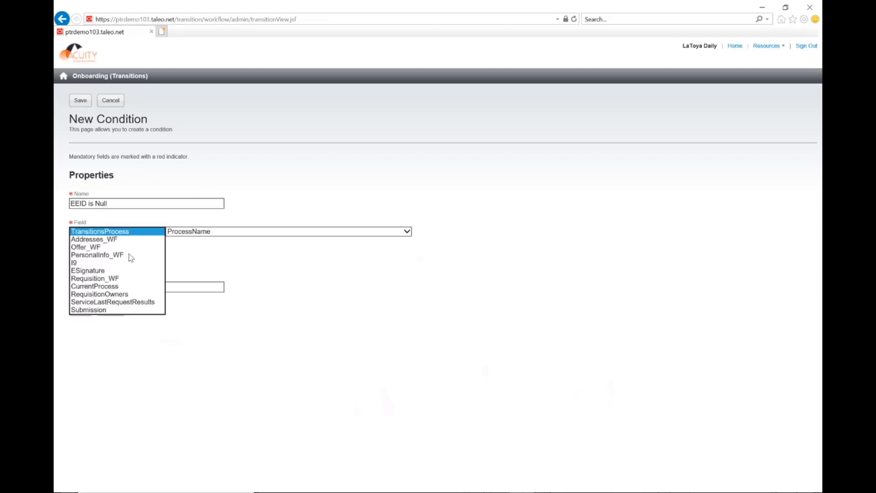
{"action": "left_click", "coordinate": [128, 254]}
{"action": "left_click", "coordinate": [194, 231]}
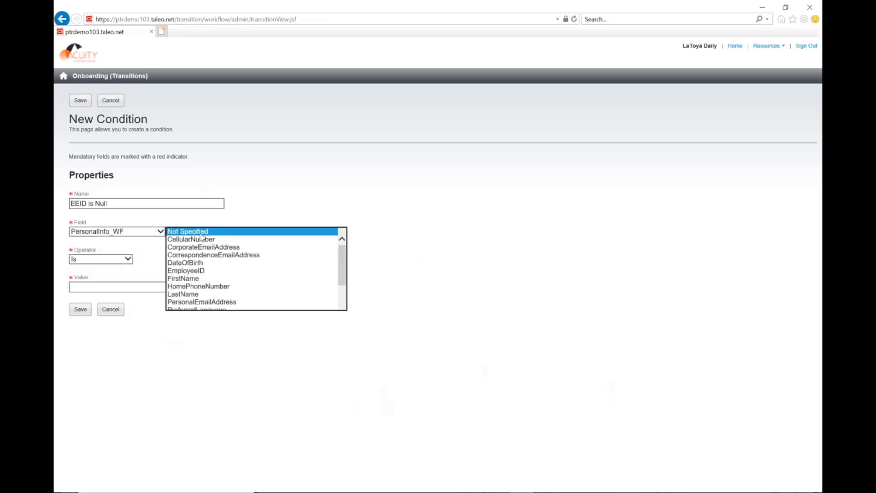
{"action": "left_click", "coordinate": [215, 265]}
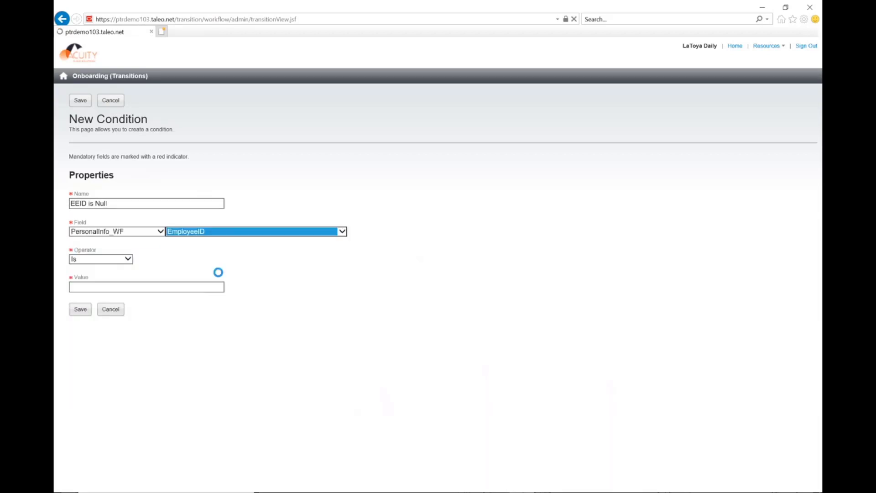
{"action": "left_click", "coordinate": [112, 259]}
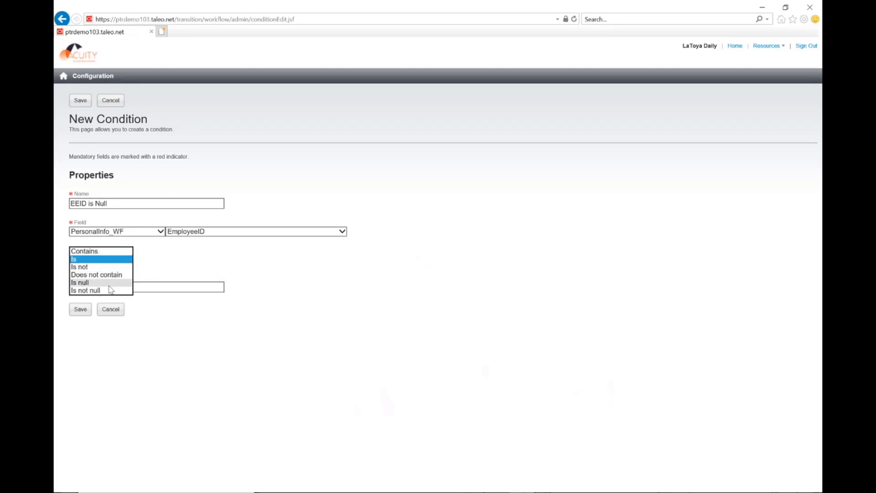
{"action": "left_click", "coordinate": [109, 283]}
{"action": "left_click", "coordinate": [84, 282]}
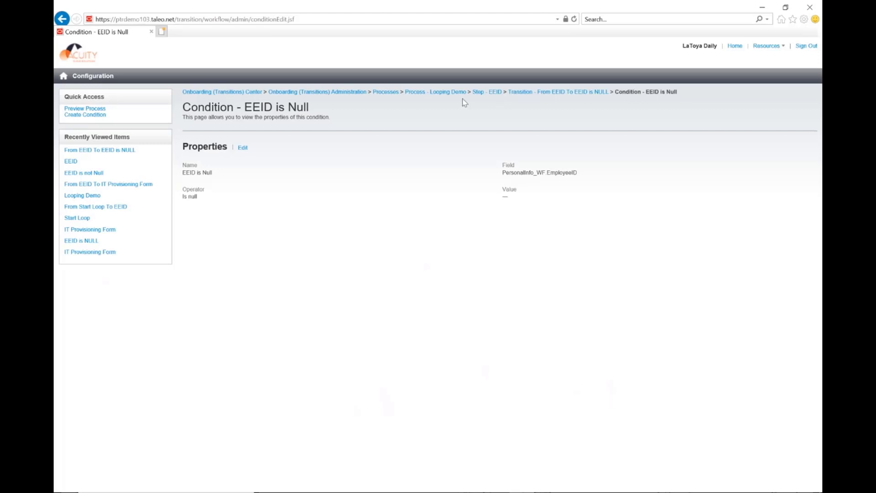
Go back to the Looping Demo process and review the loop-back path in the Looping in Onboarding diagram in Adobe Acrobat
{"action": "left_click", "coordinate": [449, 94]}
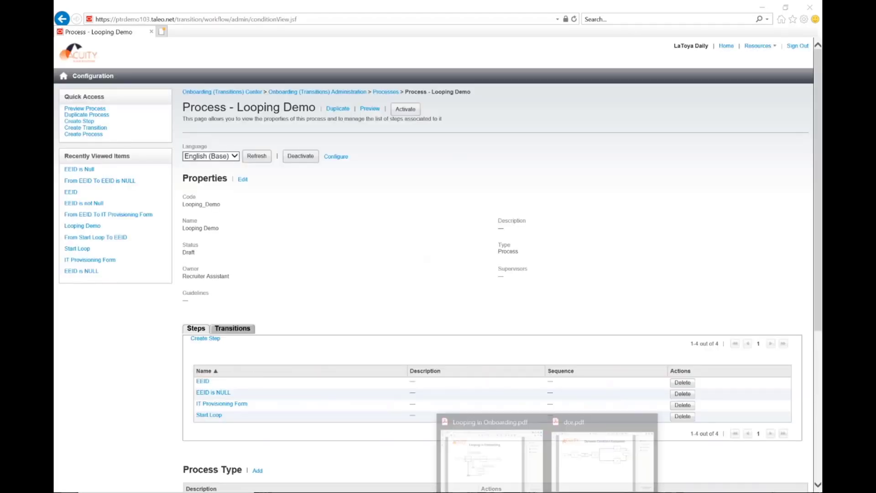
{"action": "left_click", "coordinate": [525, 477]}
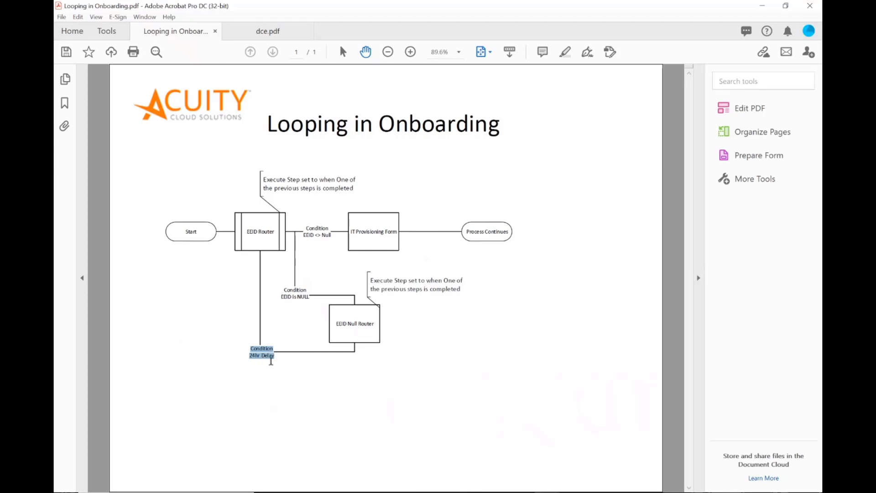
Switch to Taleo in the browser and, from the EEID is NULL step, create a transition leading back to the EEID step
{"action": "left_click", "coordinate": [506, 492]}
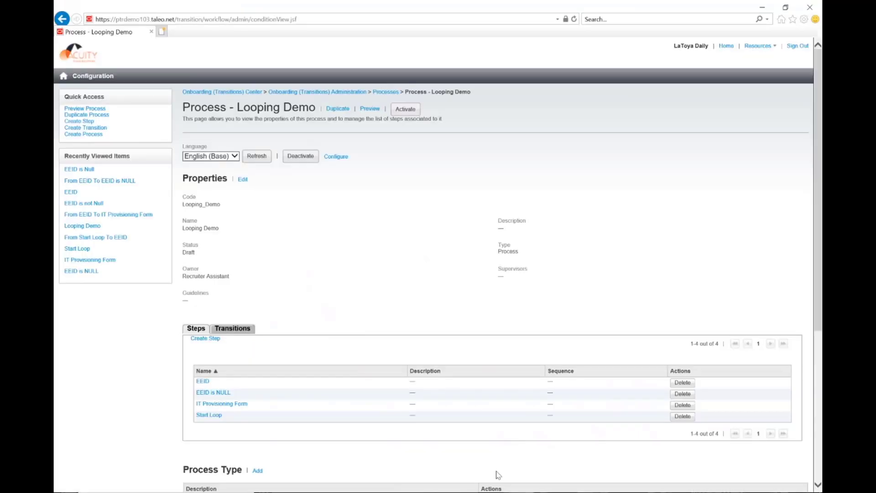
{"action": "left_click", "coordinate": [214, 393]}
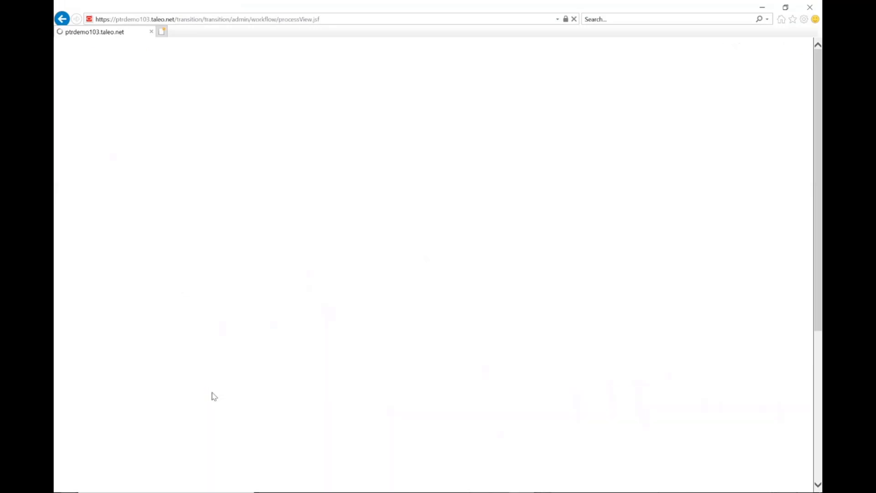
{"action": "left_click", "coordinate": [250, 270]}
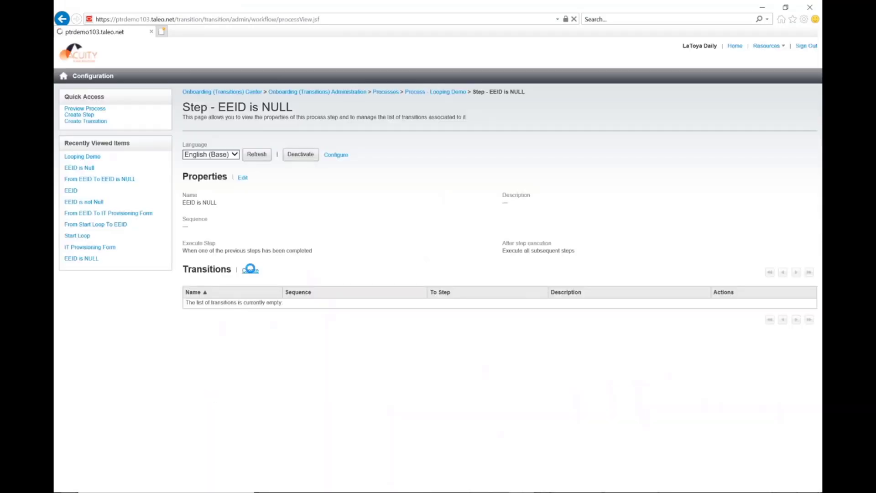
{"action": "left_click", "coordinate": [474, 204]}
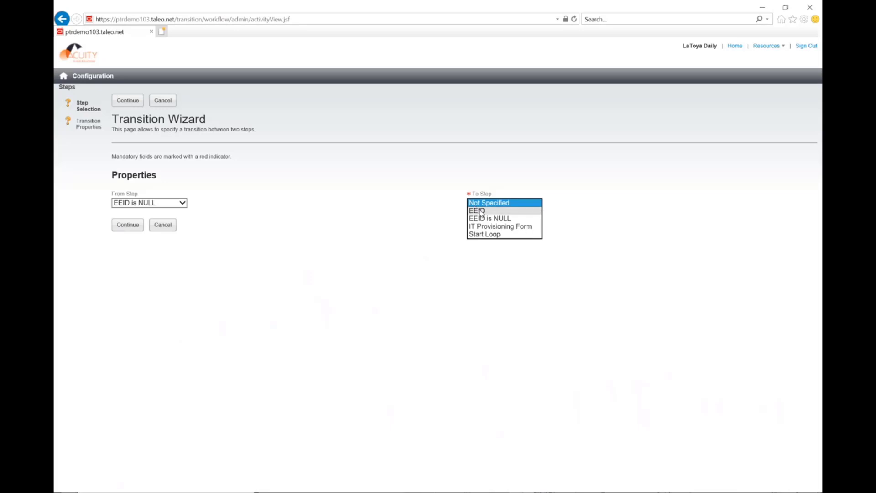
{"action": "left_click", "coordinate": [479, 211]}
{"action": "left_click", "coordinate": [130, 225]}
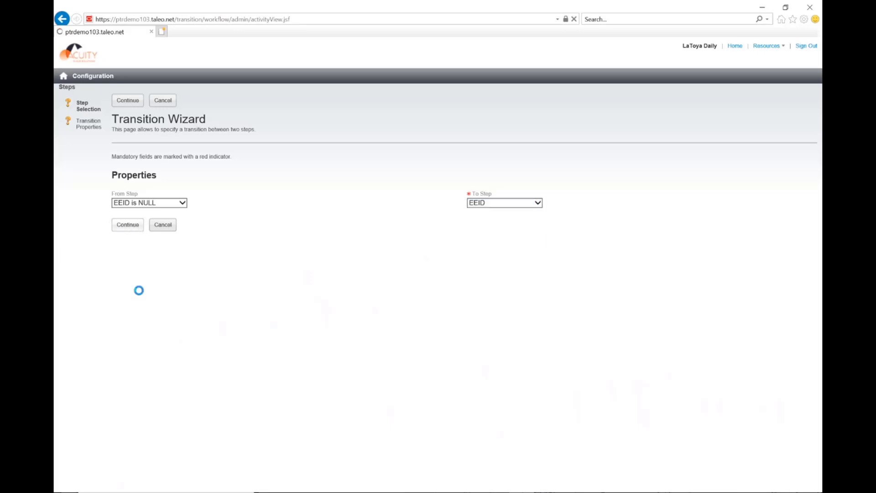
{"action": "left_click", "coordinate": [126, 311]}
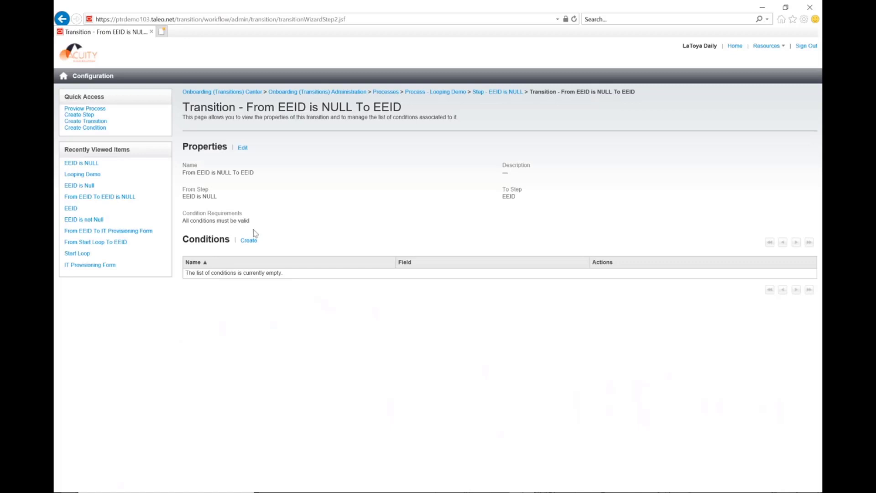
Start a condition named "24hr Delay" on this transition and set its field to CurrentProcess LastPreviousStepEndDate
{"action": "left_click", "coordinate": [249, 241]}
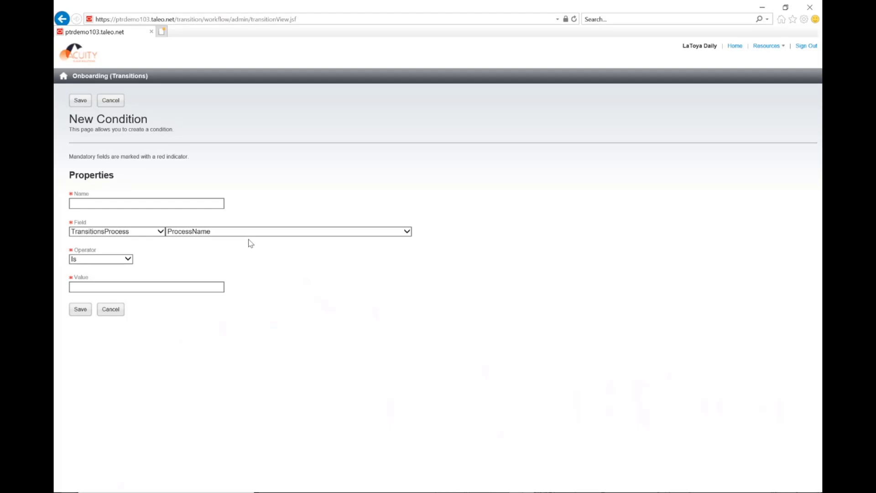
{"action": "left_click", "coordinate": [199, 203]}
{"action": "type", "text": "2"}
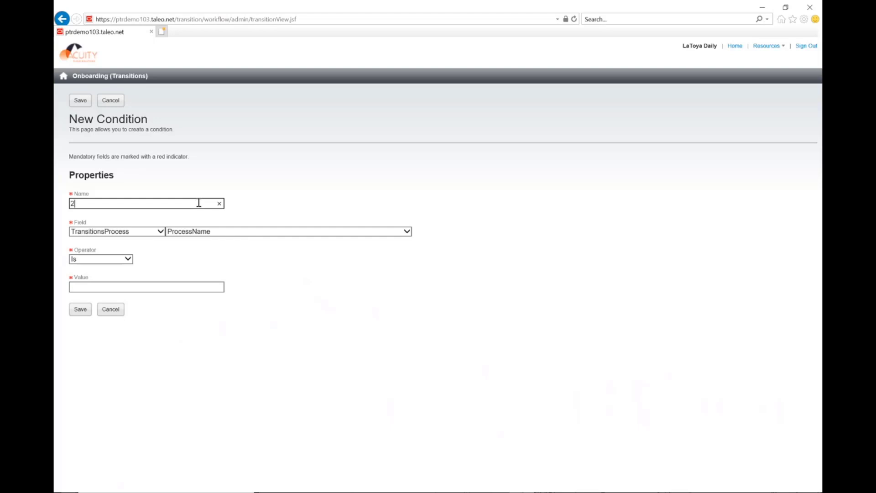
{"action": "type", "text": "4hr Delay"}
{"action": "left_click", "coordinate": [138, 232]}
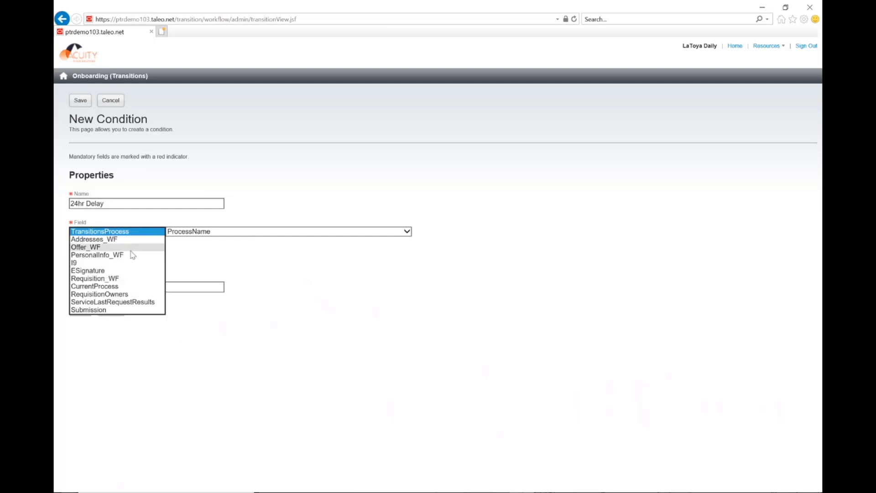
{"action": "left_click", "coordinate": [135, 287]}
{"action": "left_click", "coordinate": [211, 232]}
{"action": "left_click", "coordinate": [214, 238]}
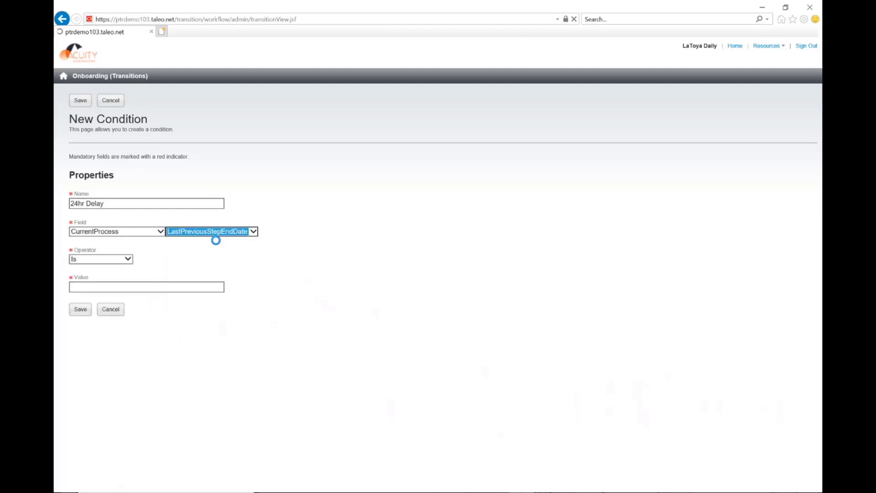
Set the 24hr Delay condition's operator to "Is less than or equal to" with the value 1 and save it
{"action": "left_click", "coordinate": [125, 261]}
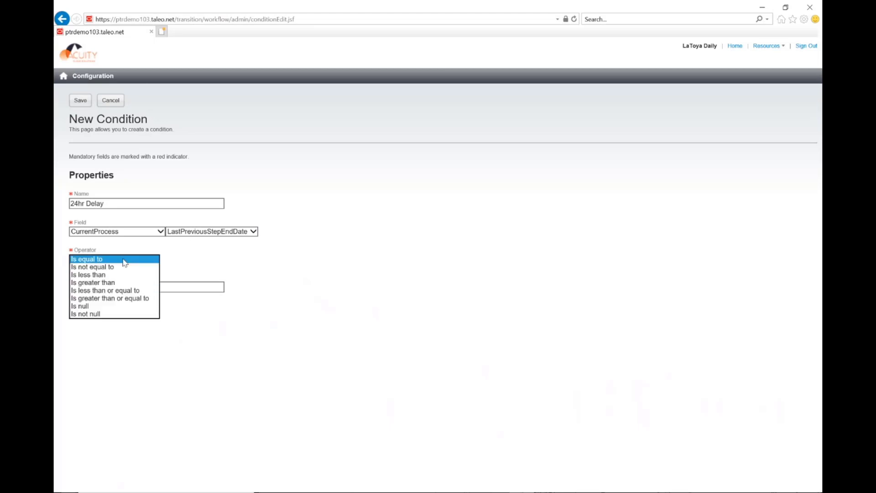
{"action": "left_click", "coordinate": [129, 290]}
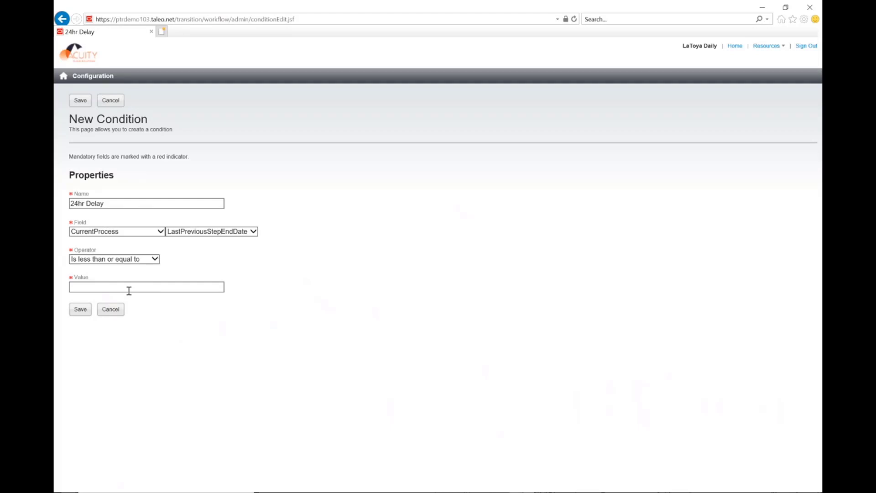
{"action": "left_click", "coordinate": [130, 291]}
{"action": "type", "text": "1"}
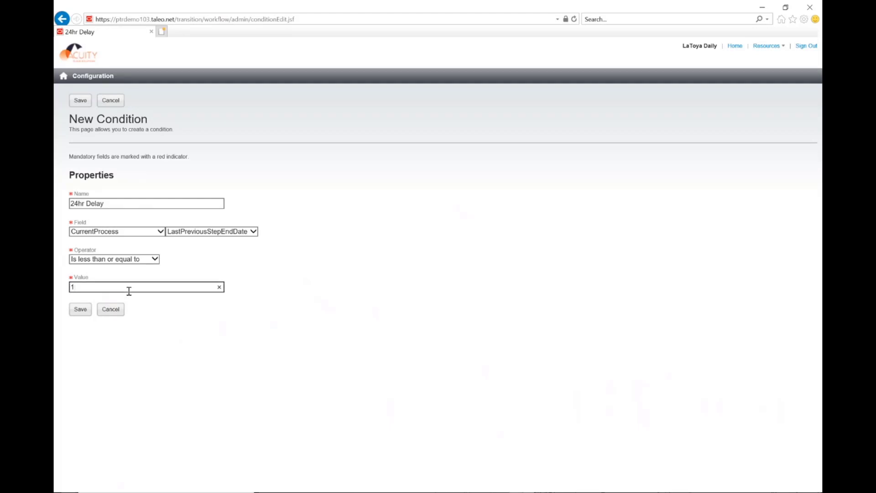
{"action": "left_click", "coordinate": [78, 309]}
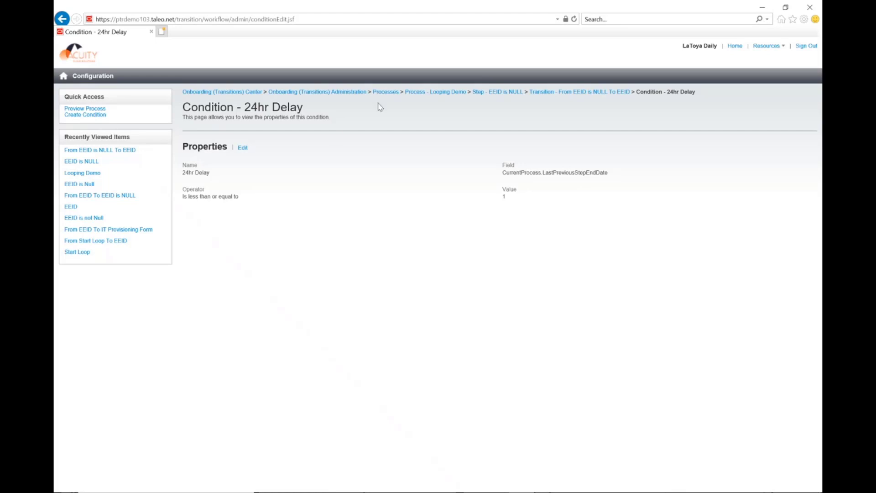
Preview the Looping Demo process flow and open the Dynamic Condition Evaluation diagram, dce.pdf, in Adobe Acrobat
{"action": "left_click", "coordinate": [424, 93]}
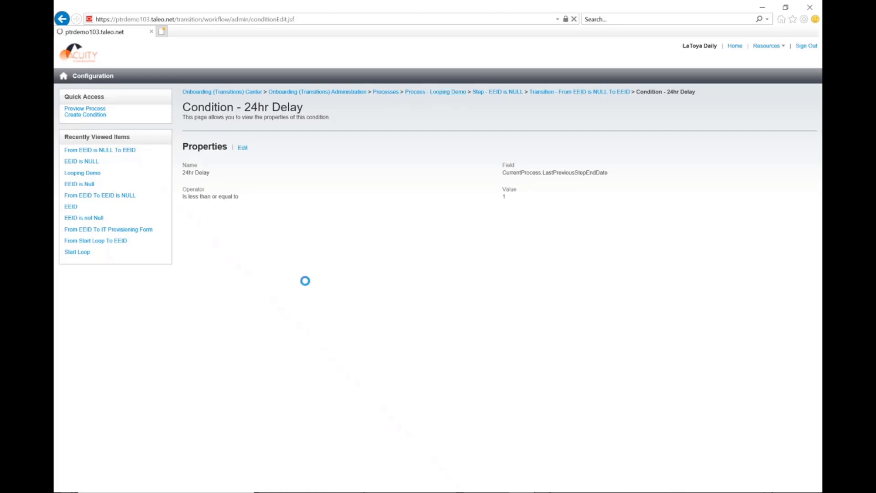
{"action": "left_click", "coordinate": [368, 109]}
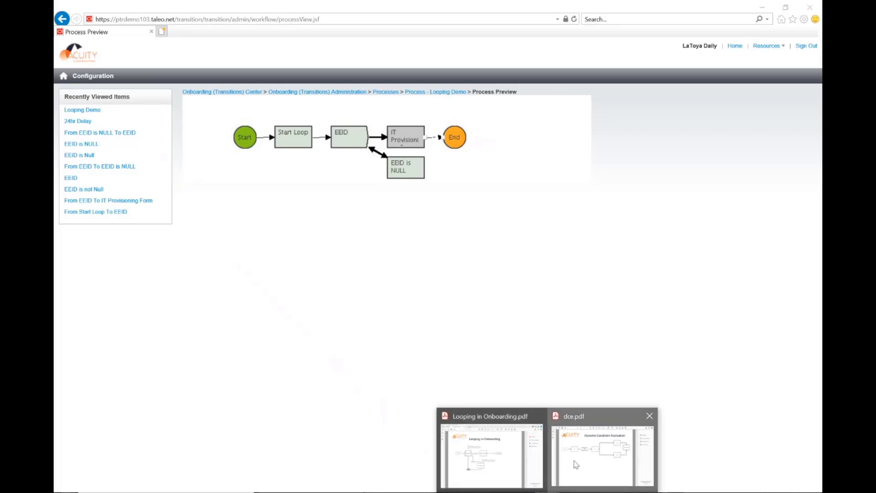
{"action": "left_click", "coordinate": [576, 462]}
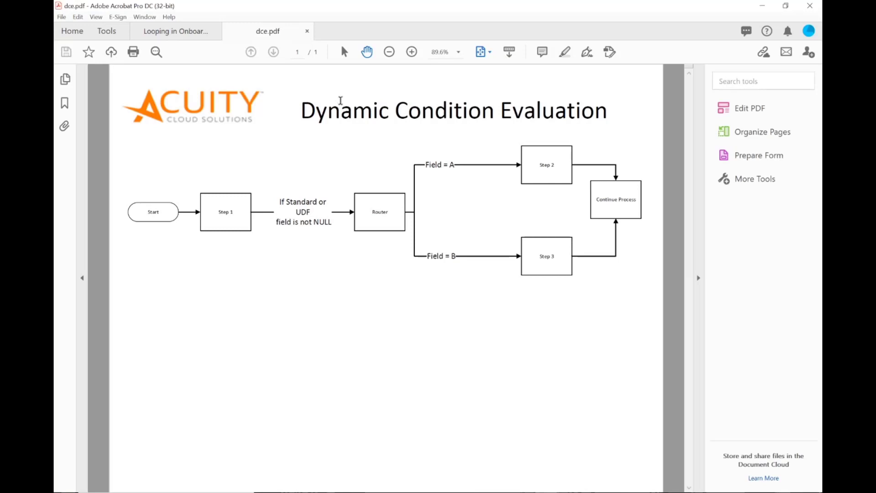
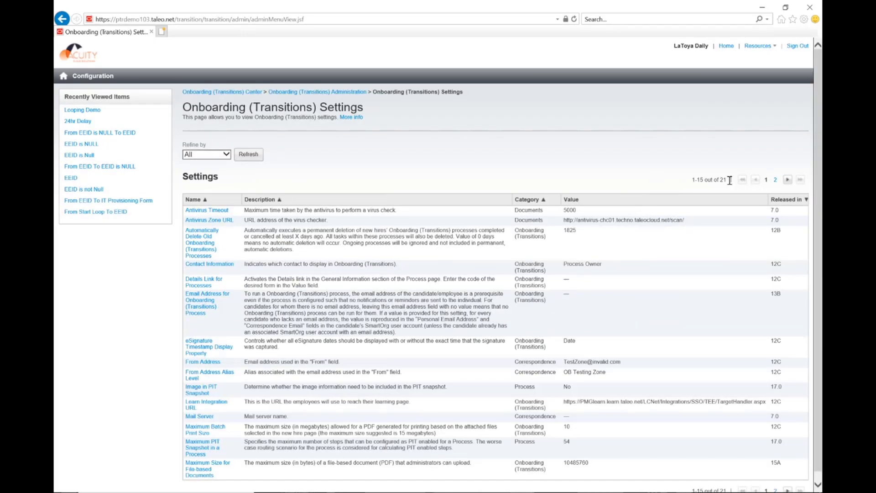
In Taleo's Onboarding (Transitions) Settings, set "Proactive update of waiting conditions" to Yes and save
{"action": "left_click", "coordinate": [788, 180]}
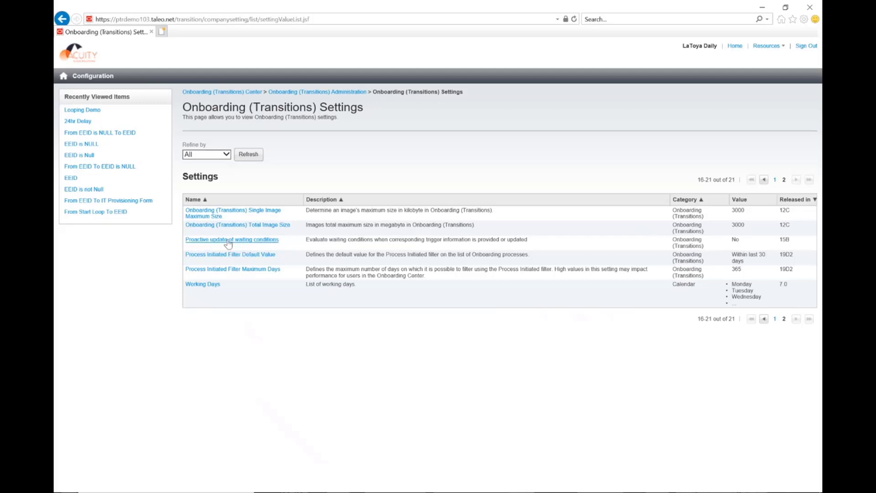
{"action": "left_click", "coordinate": [256, 241]}
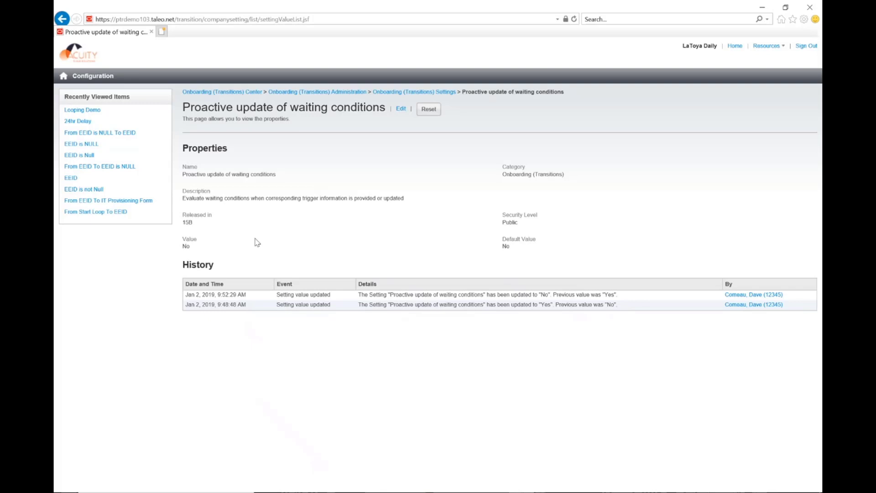
{"action": "left_click", "coordinate": [401, 108]}
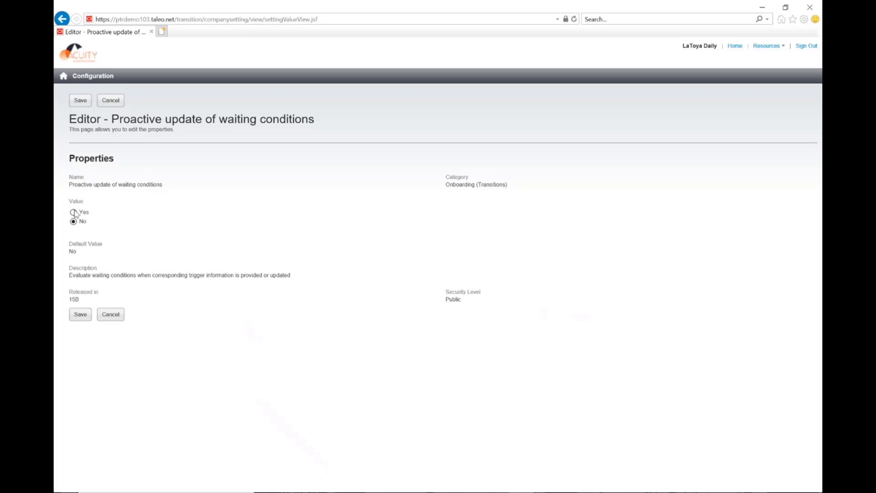
{"action": "left_click", "coordinate": [80, 314]}
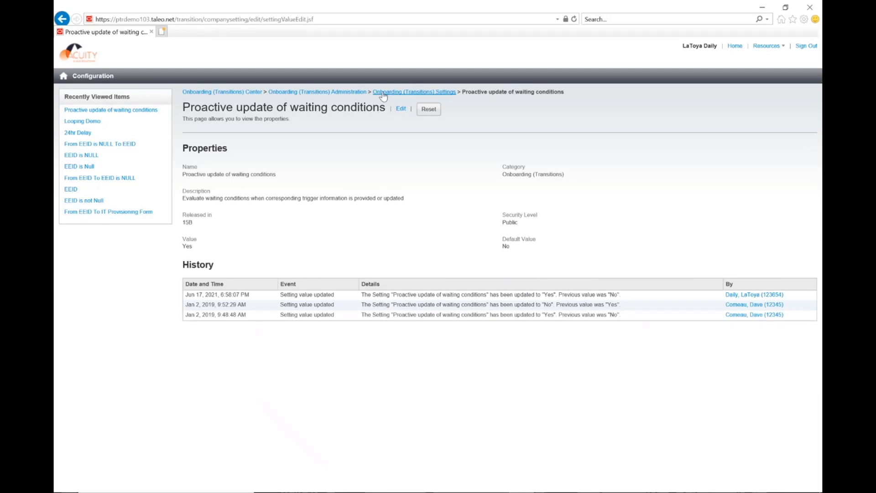
Open the Looping Demo process from the Processes list and review the dce.pdf diagram in Adobe Acrobat
{"action": "left_click", "coordinate": [347, 91]}
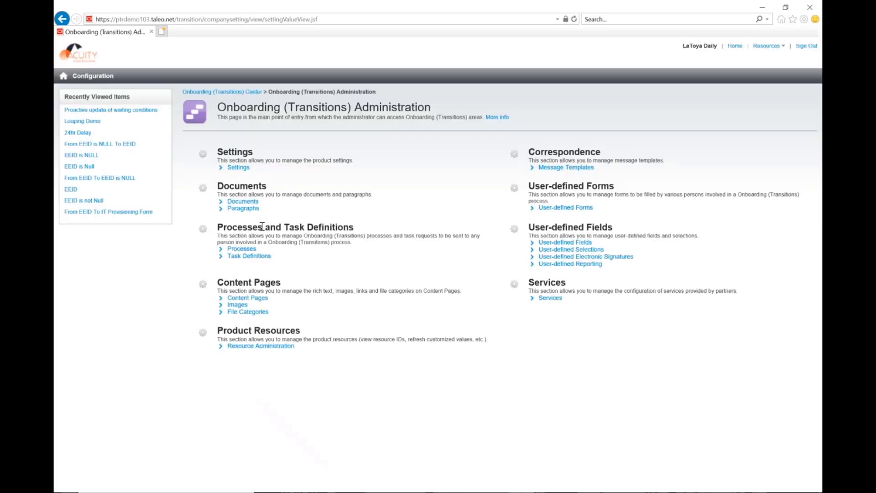
{"action": "left_click", "coordinate": [242, 249]}
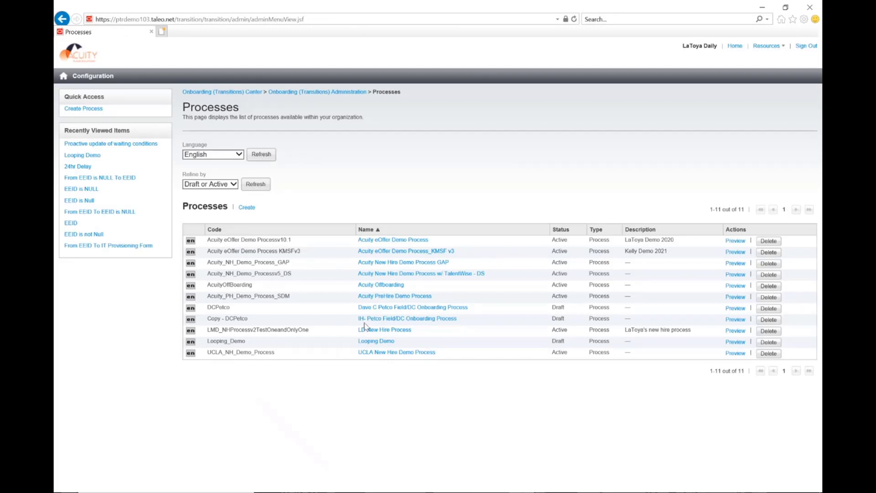
{"action": "left_click", "coordinate": [370, 342]}
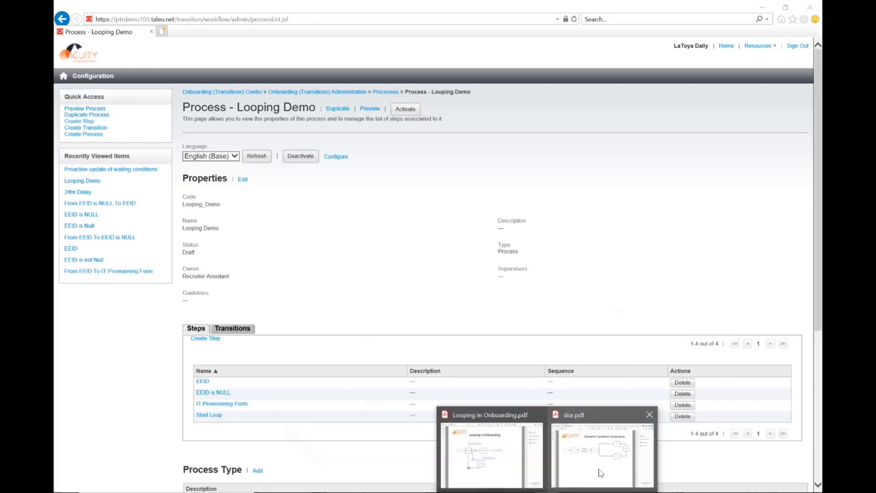
{"action": "left_click", "coordinate": [601, 468]}
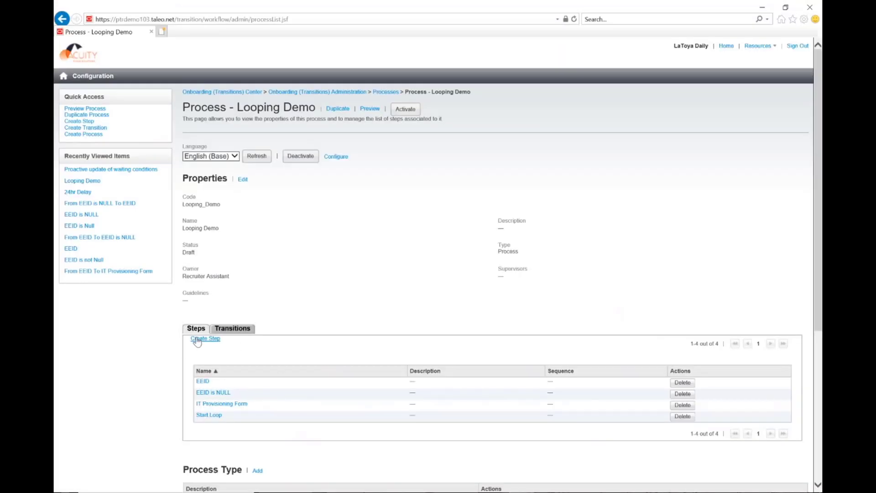
In Taleo, start a new task step in Looping Demo using the Confirm Personal Information task definition with code eF0001-1, found by keyword "personal"
{"action": "left_click", "coordinate": [196, 338]}
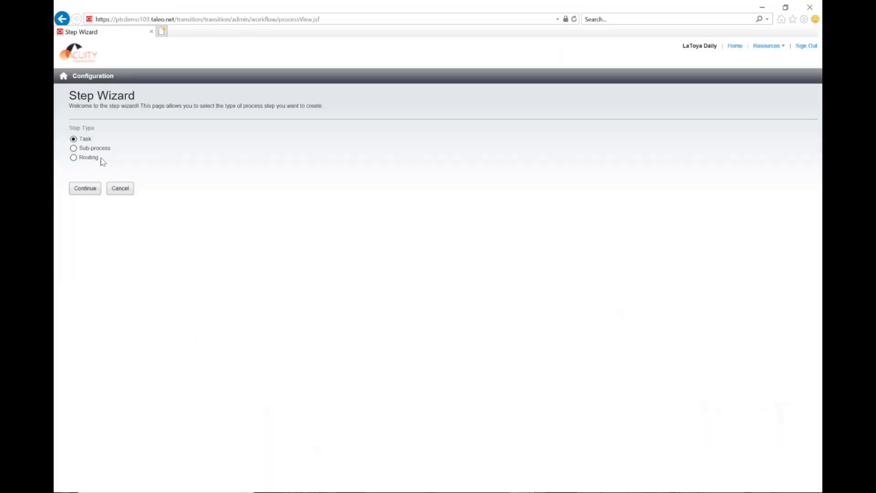
{"action": "left_click", "coordinate": [91, 157]}
{"action": "left_click", "coordinate": [80, 140]}
{"action": "left_click", "coordinate": [84, 193]}
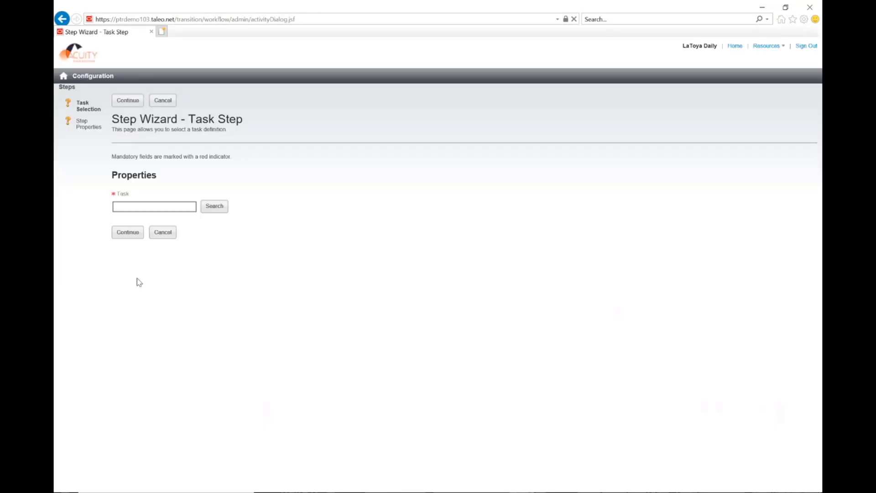
{"action": "left_click", "coordinate": [138, 206]}
{"action": "left_click", "coordinate": [213, 209]}
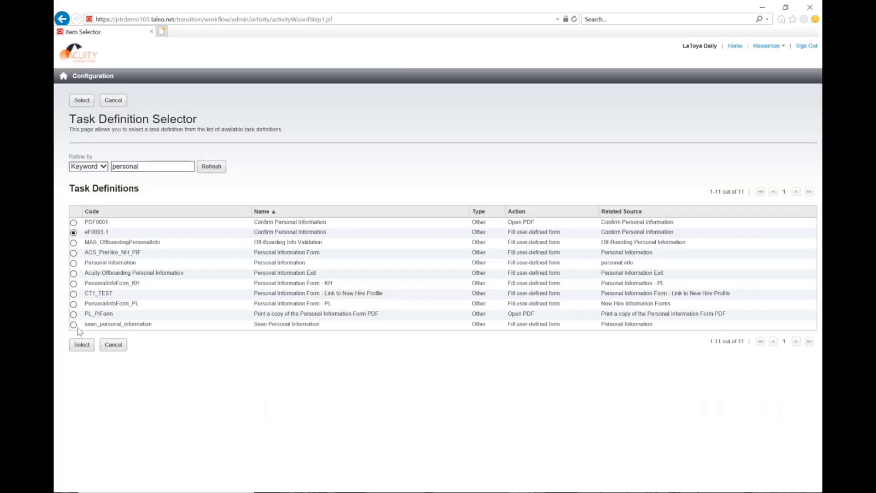
{"action": "left_click", "coordinate": [81, 344]}
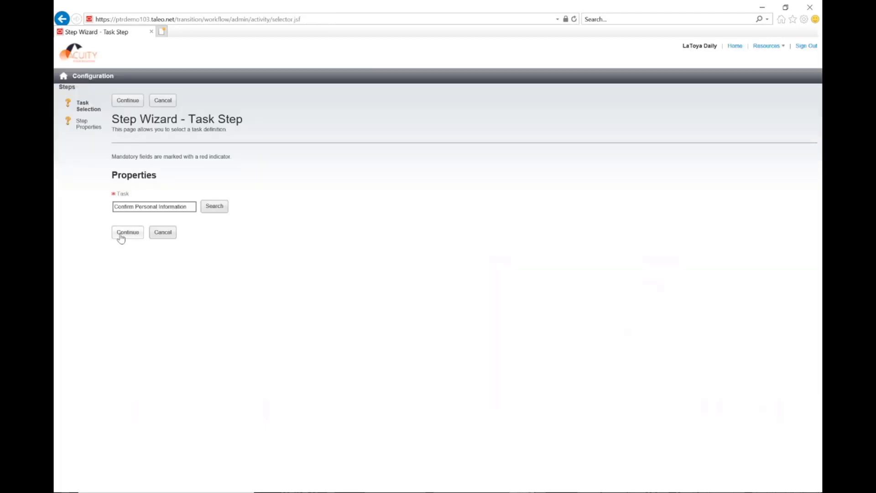
{"action": "left_click", "coordinate": [121, 237]}
Set the Confirm Personal Information step's duration to 3 days, assign it to the New Hire role and finish creating it
{"action": "left_click", "coordinate": [122, 322]}
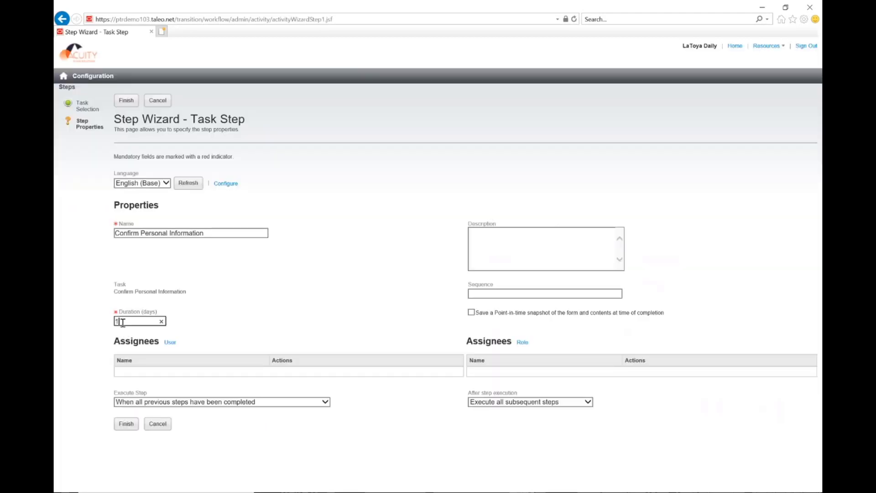
{"action": "key", "text": "BackSpace"}
{"action": "type", "text": "3"}
{"action": "left_click", "coordinate": [521, 343]}
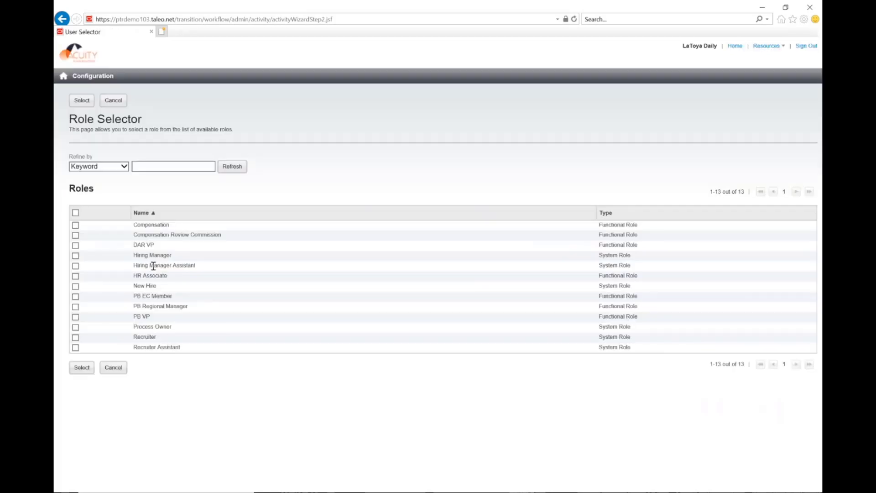
{"action": "left_click", "coordinate": [144, 286]}
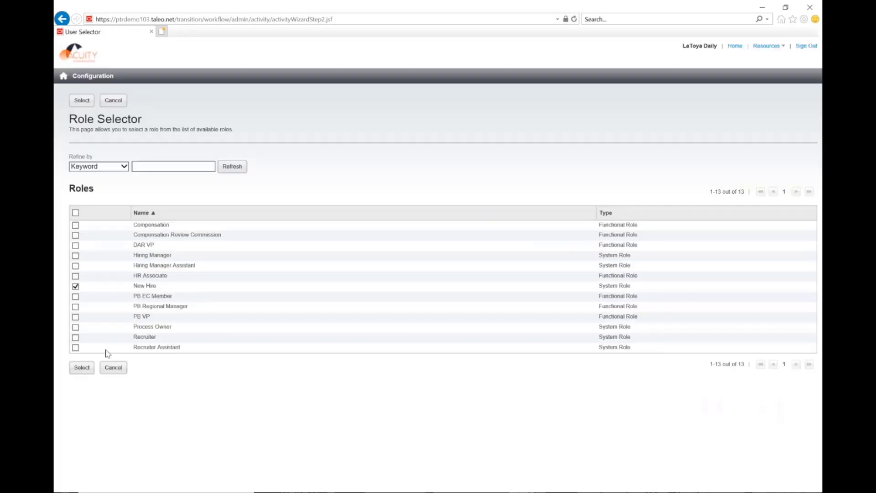
{"action": "left_click", "coordinate": [80, 369]}
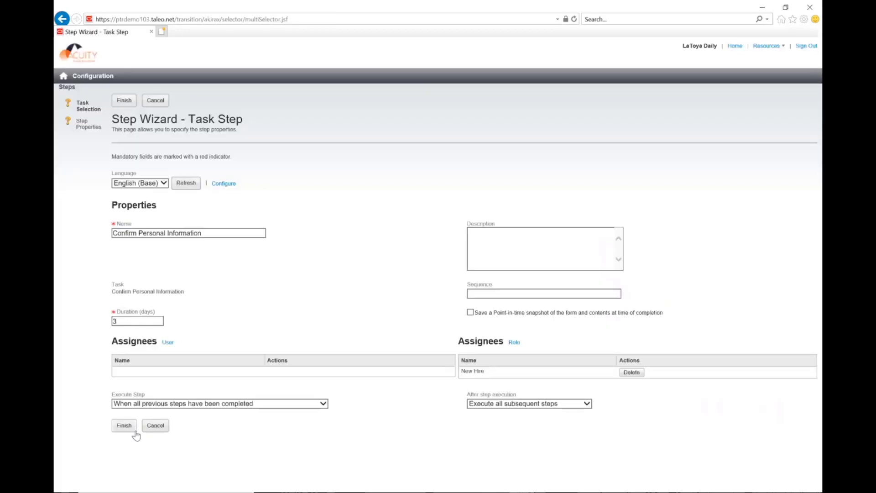
{"action": "left_click", "coordinate": [124, 429]}
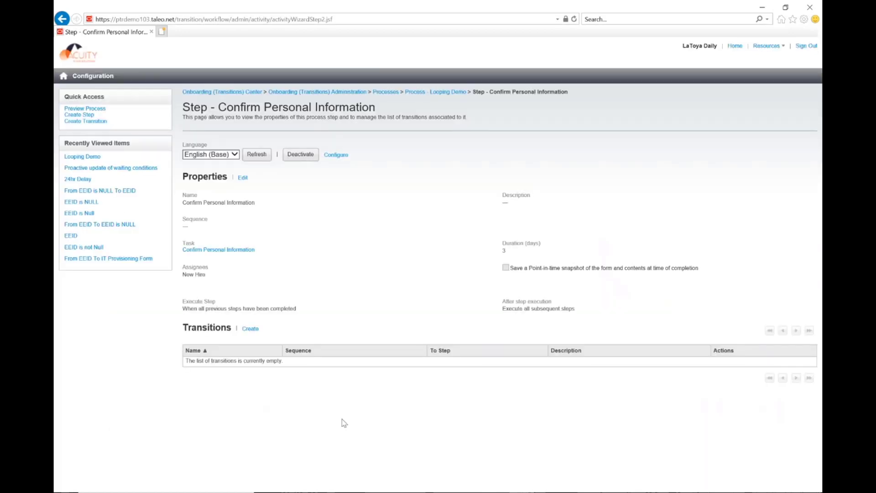
Create a routing step named DCE Router in the Looping Demo process, keeping the default execution options
{"action": "left_click", "coordinate": [443, 92]}
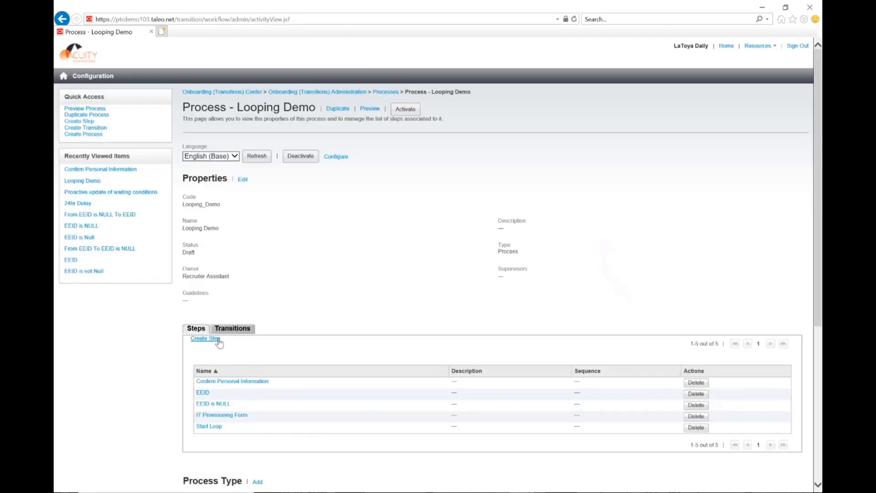
{"action": "left_click", "coordinate": [219, 340]}
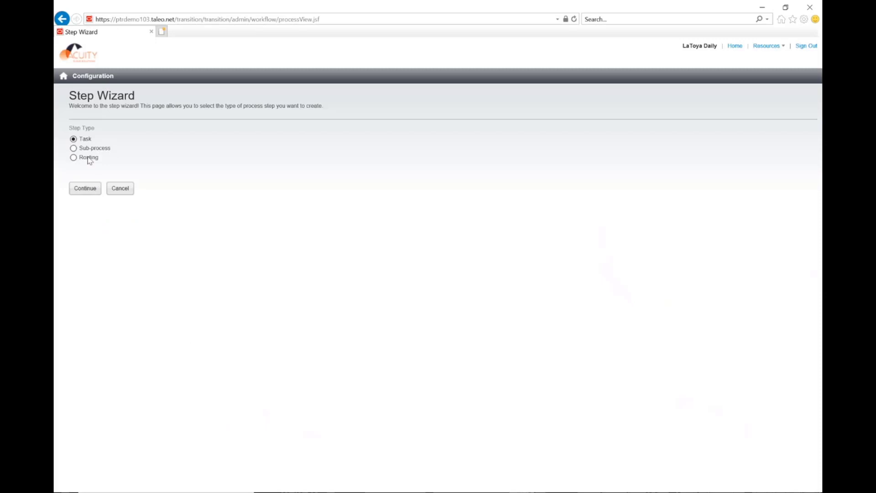
{"action": "left_click", "coordinate": [89, 160]}
{"action": "left_click", "coordinate": [85, 189]}
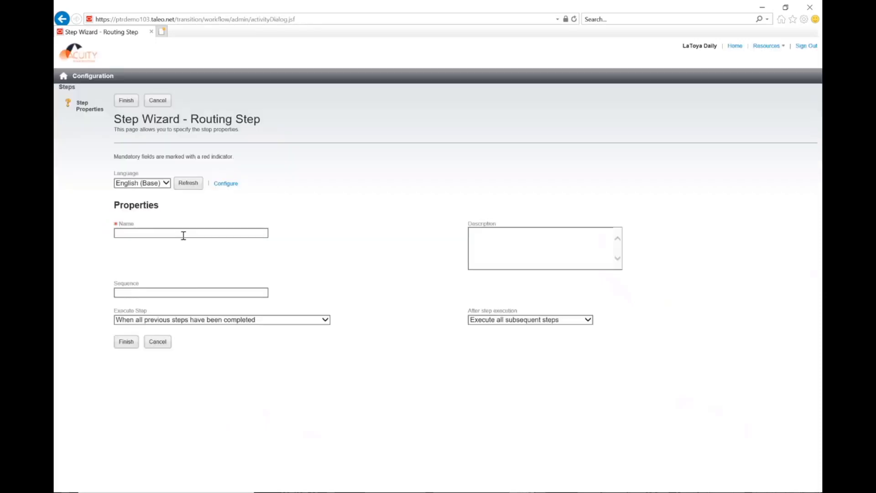
{"action": "left_click", "coordinate": [184, 233]}
{"action": "type", "text": "DC"}
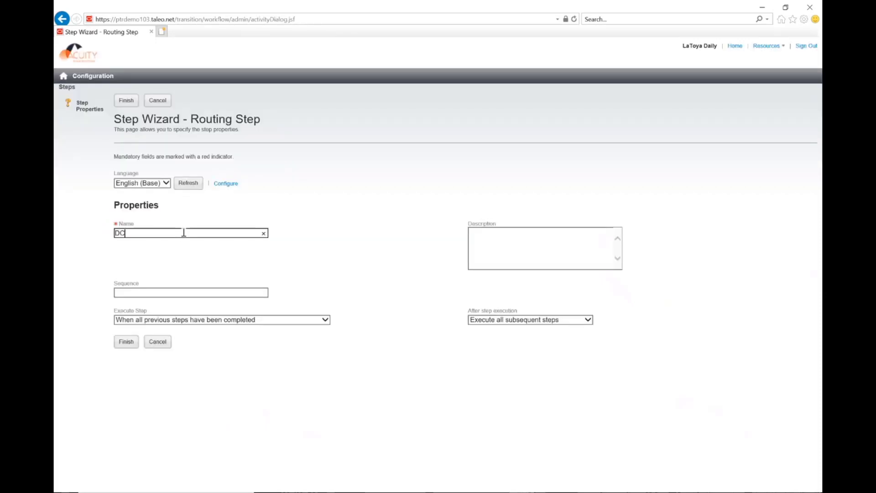
{"action": "type", "text": "E Router"}
{"action": "left_click", "coordinate": [127, 343]}
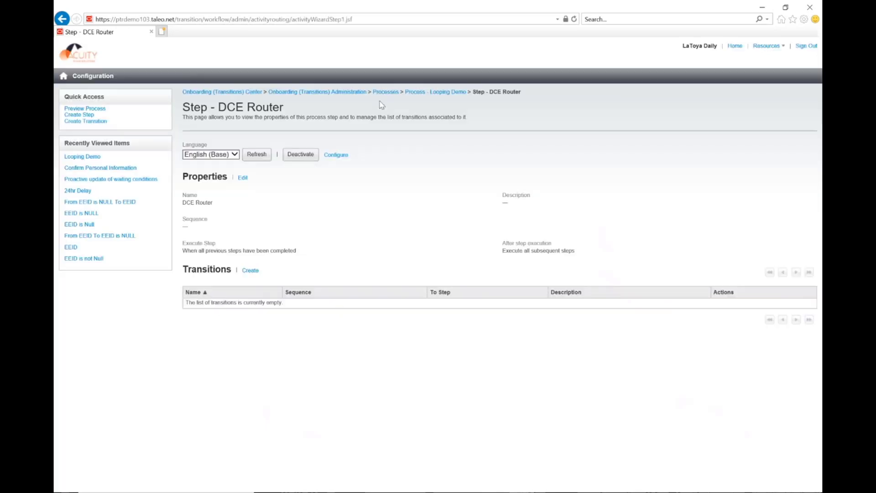
Start a new task step in Looping Demo using the 30 Day Survey task definition with code LMD_Survey
{"action": "left_click", "coordinate": [412, 92]}
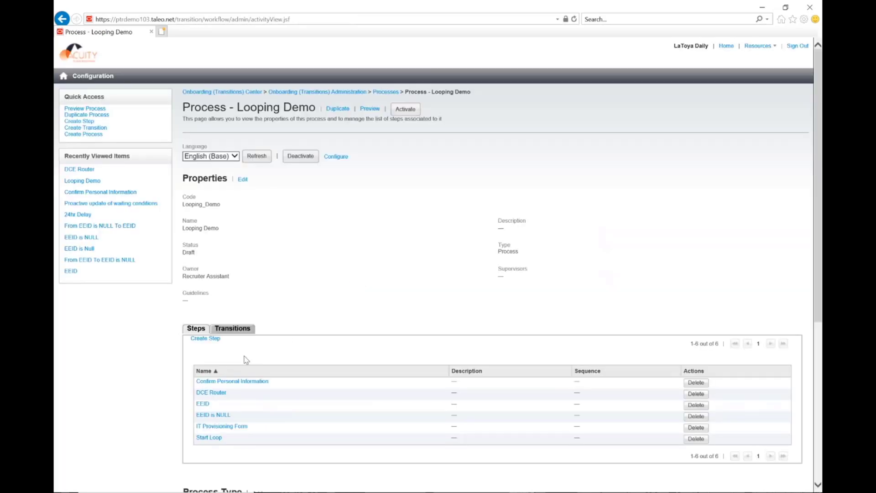
{"action": "left_click", "coordinate": [205, 338]}
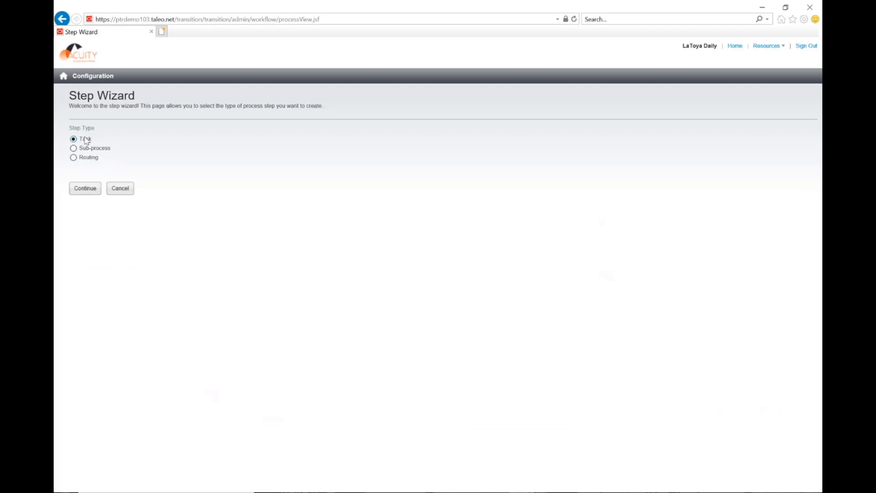
{"action": "left_click", "coordinate": [84, 159]}
{"action": "left_click", "coordinate": [84, 140]}
{"action": "left_click", "coordinate": [83, 189]}
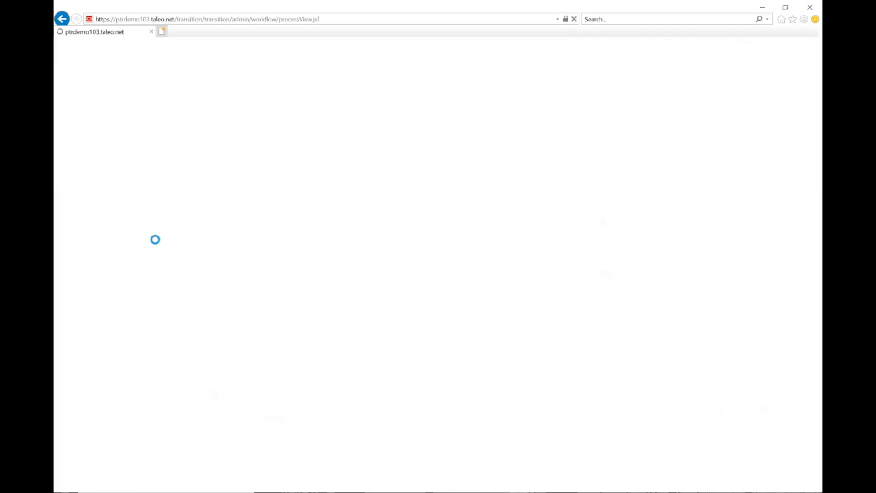
{"action": "left_click", "coordinate": [209, 210]}
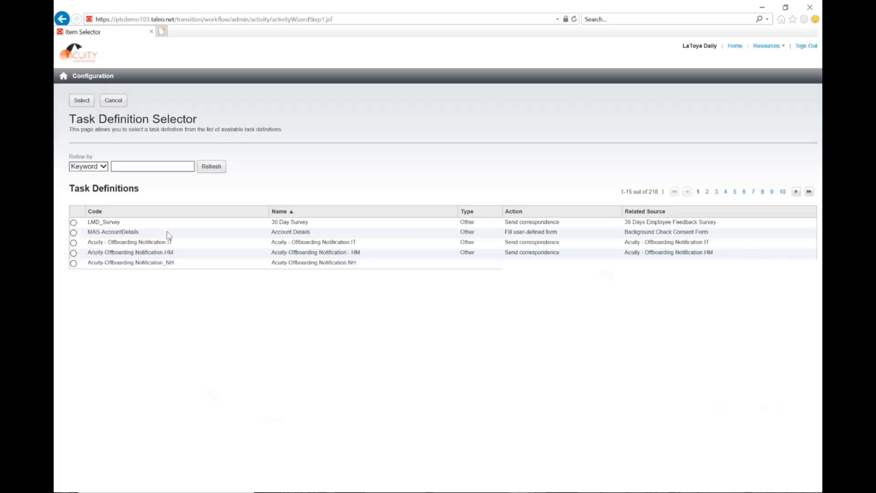
{"action": "left_click", "coordinate": [82, 385]}
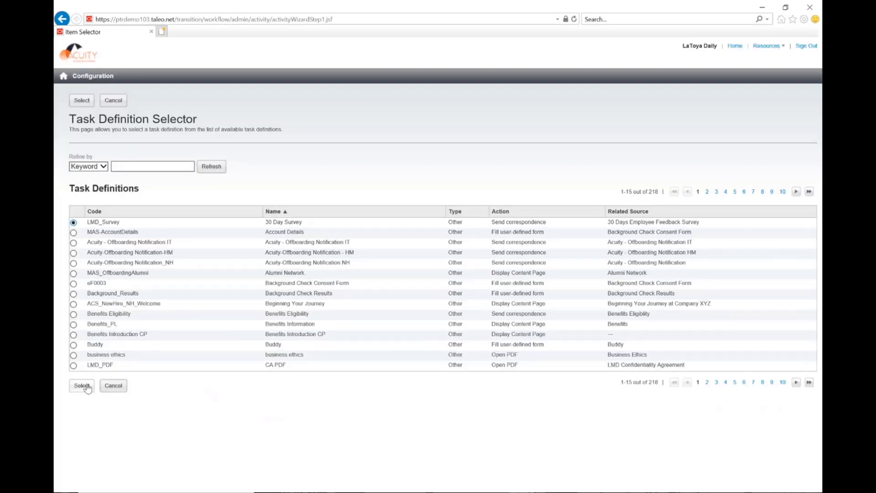
{"action": "left_click", "coordinate": [120, 232]}
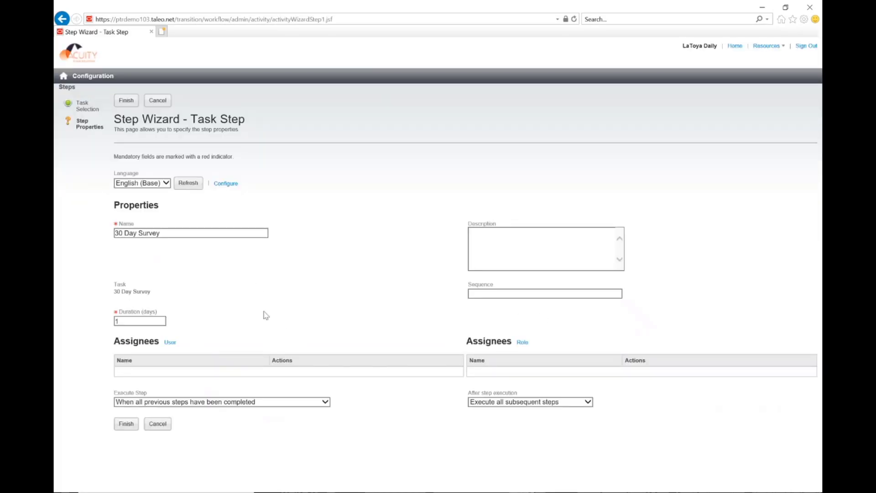
Name the new task step HM Email, assign it to the Hiring Manager role and finish creating it
{"action": "triple_click", "coordinate": [161, 232]}
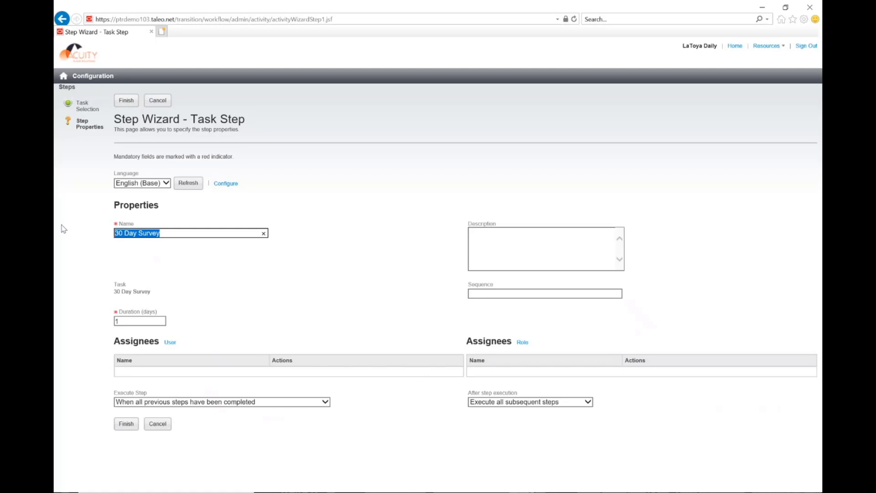
{"action": "type", "text": "HM "}
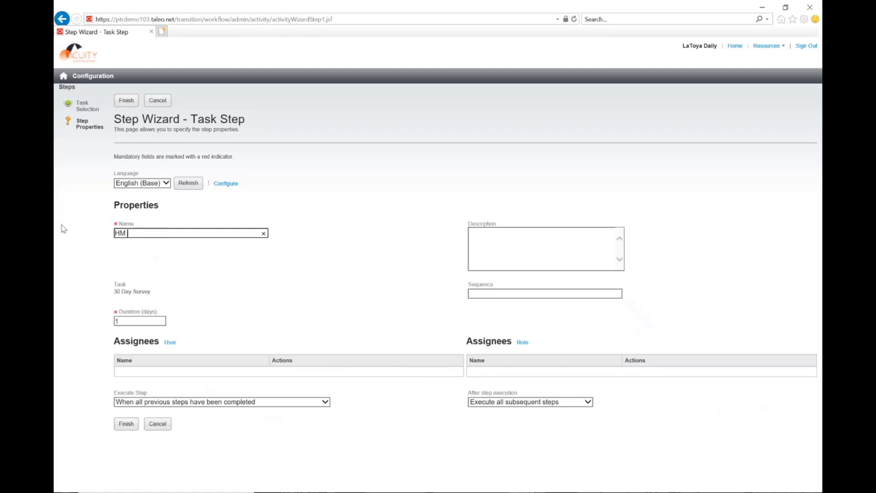
{"action": "type", "text": "Email"}
{"action": "left_click", "coordinate": [522, 342]}
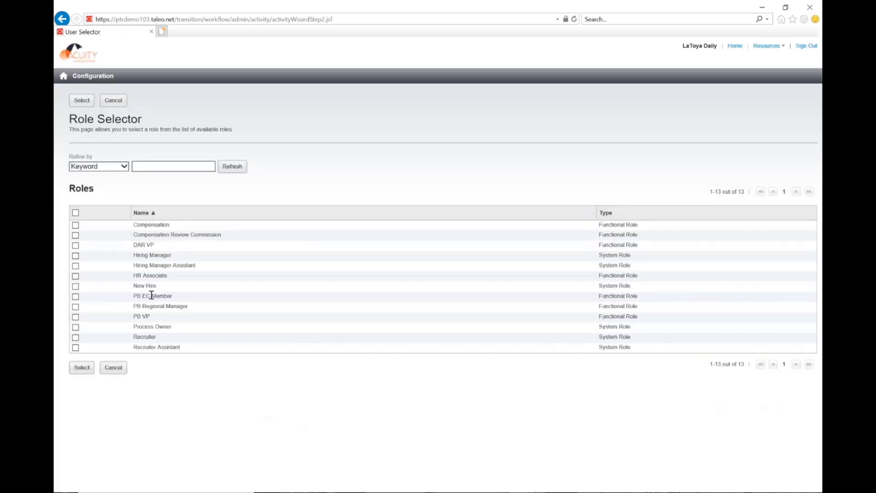
{"action": "left_click", "coordinate": [139, 257]}
{"action": "left_click", "coordinate": [83, 369]}
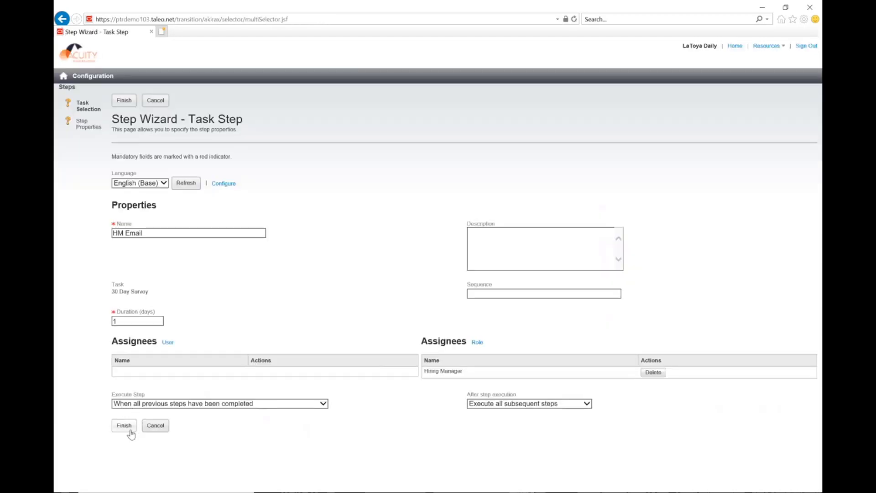
{"action": "left_click", "coordinate": [130, 432]}
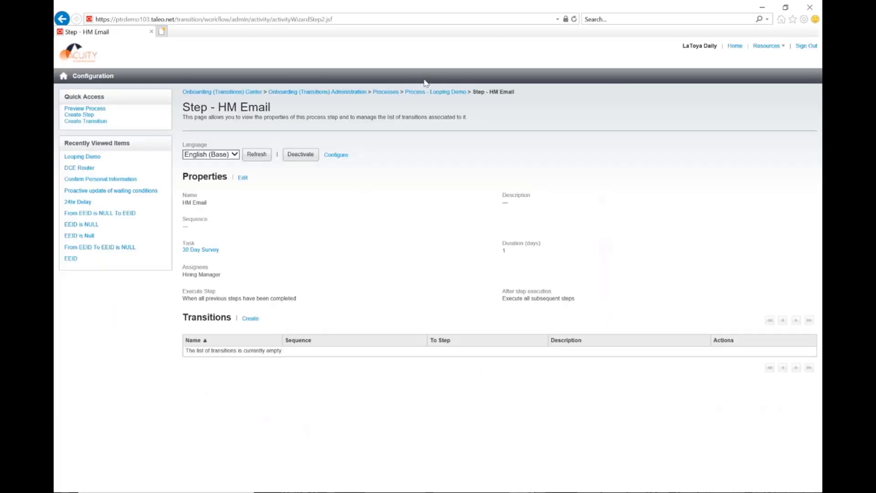
Start another Looping Demo task step based on the same 30 Day Survey task definition
{"action": "left_click", "coordinate": [424, 92]}
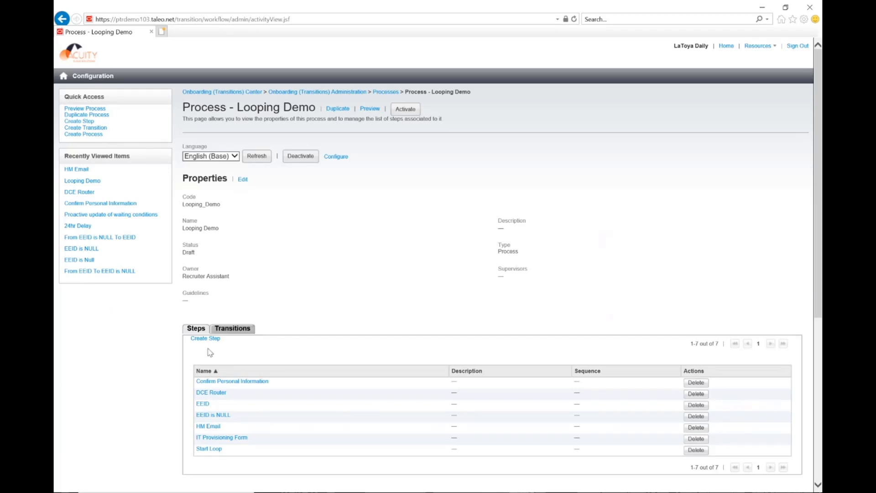
{"action": "left_click", "coordinate": [205, 338]}
{"action": "left_click", "coordinate": [91, 192]}
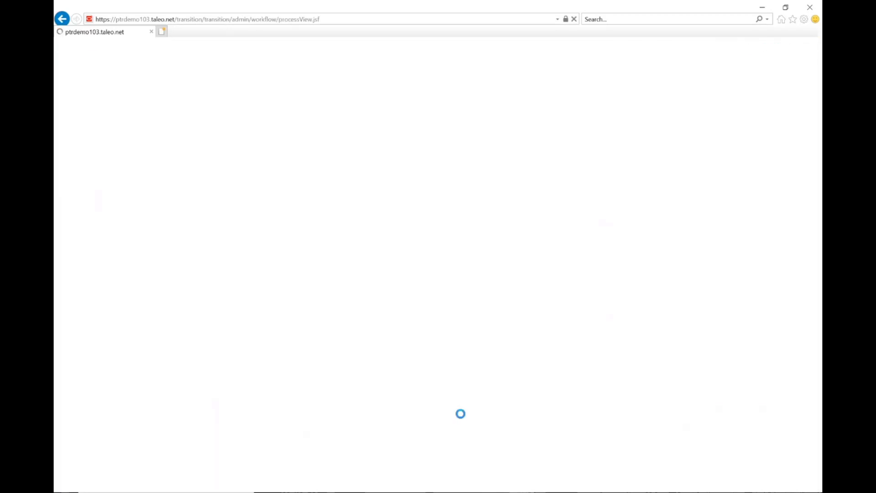
{"action": "left_click", "coordinate": [220, 210]}
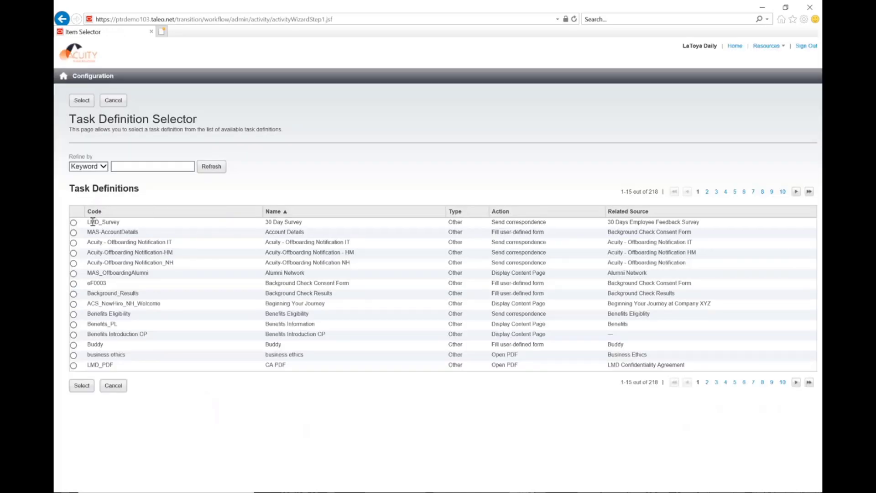
{"action": "left_click", "coordinate": [95, 221]}
{"action": "left_click", "coordinate": [87, 391]}
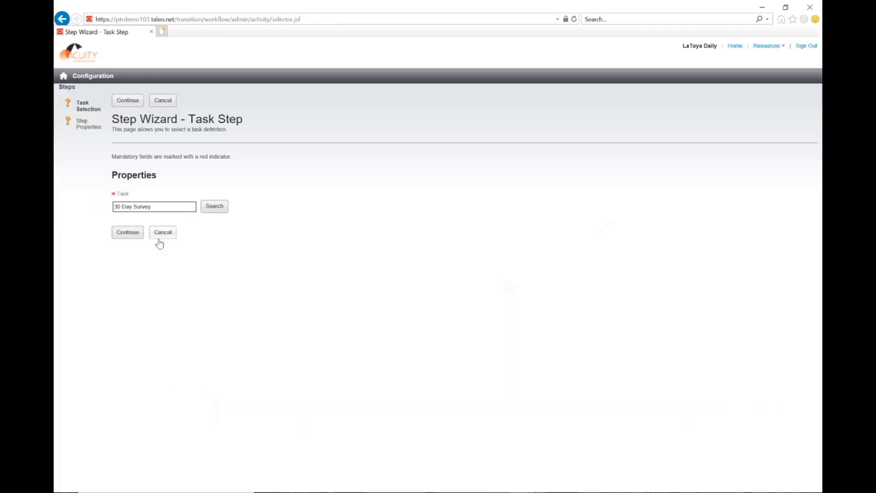
{"action": "left_click", "coordinate": [136, 235]}
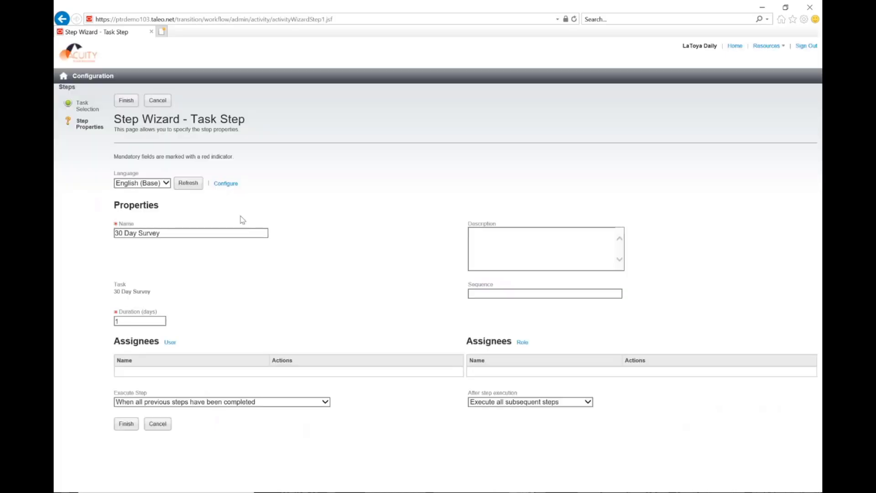
Name this task step HM and NH, assign it to the Hiring Manager and New Hire roles, and finish creating it
{"action": "type", "text": "HM and NH"}
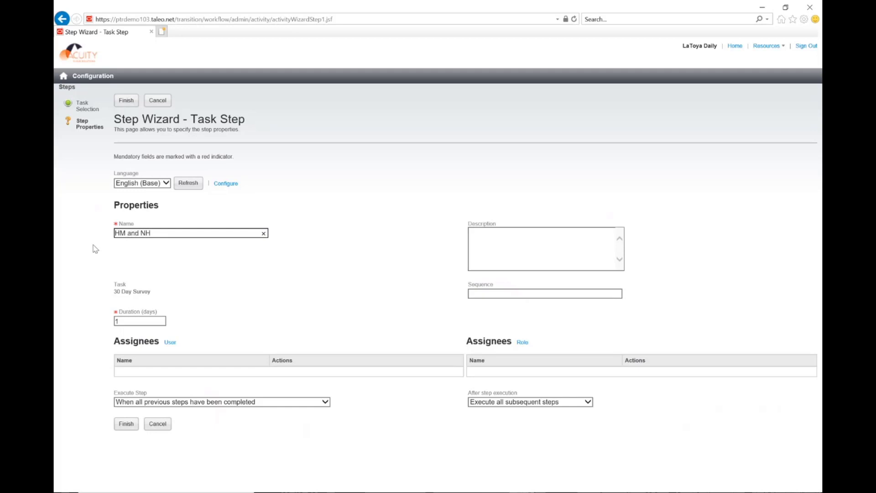
{"action": "left_click", "coordinate": [255, 286]}
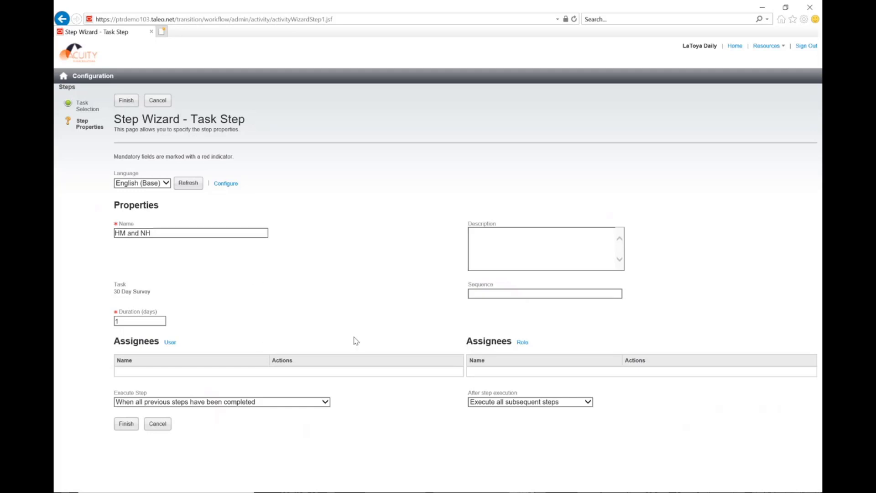
{"action": "left_click", "coordinate": [522, 342]}
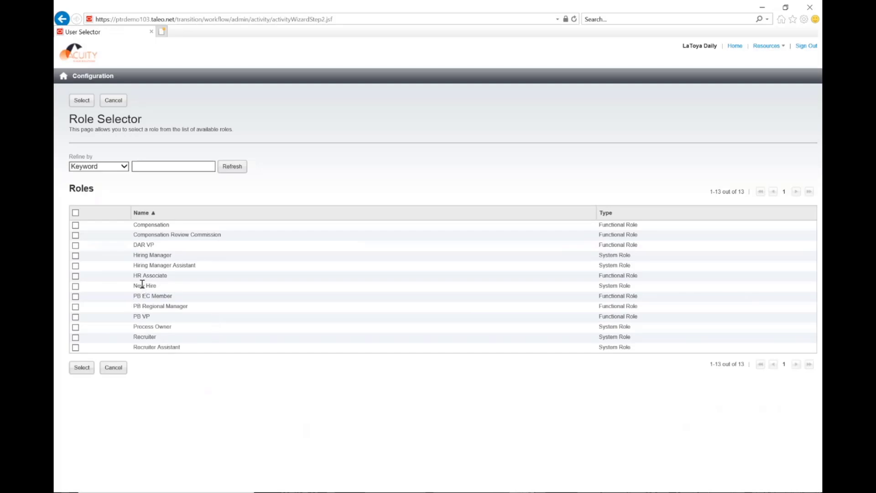
{"action": "left_click", "coordinate": [142, 285]}
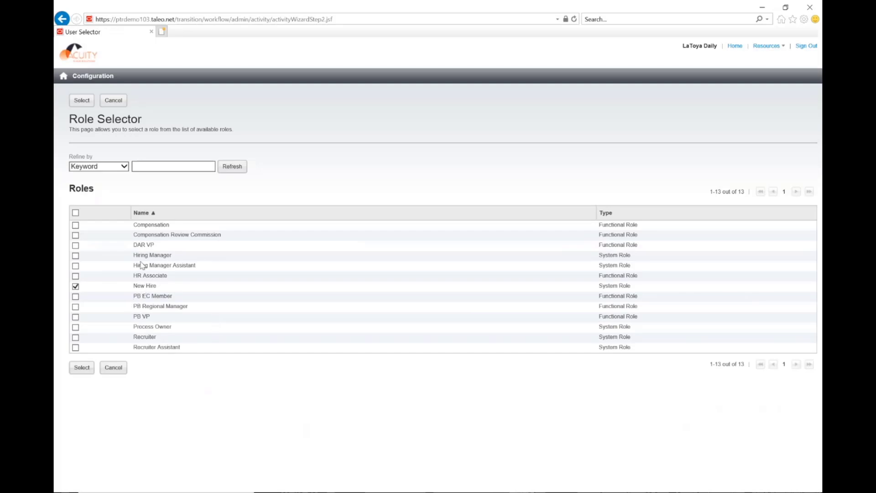
{"action": "left_click", "coordinate": [81, 368]}
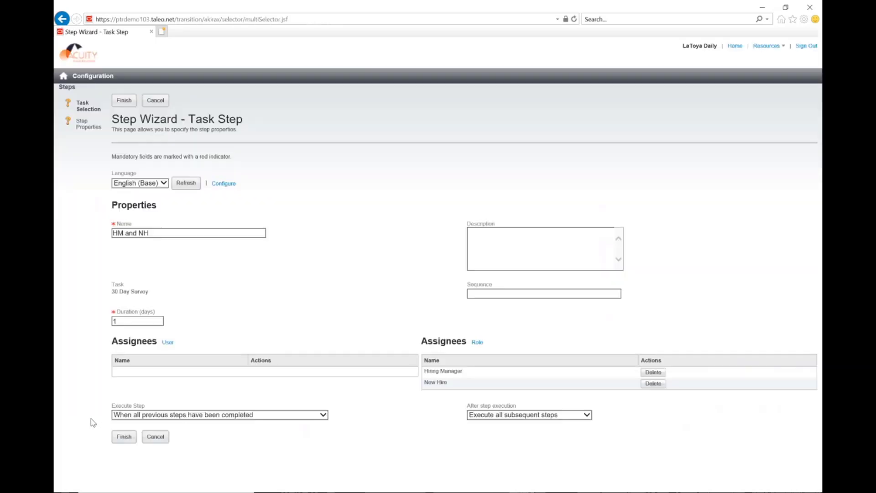
{"action": "left_click", "coordinate": [122, 436]}
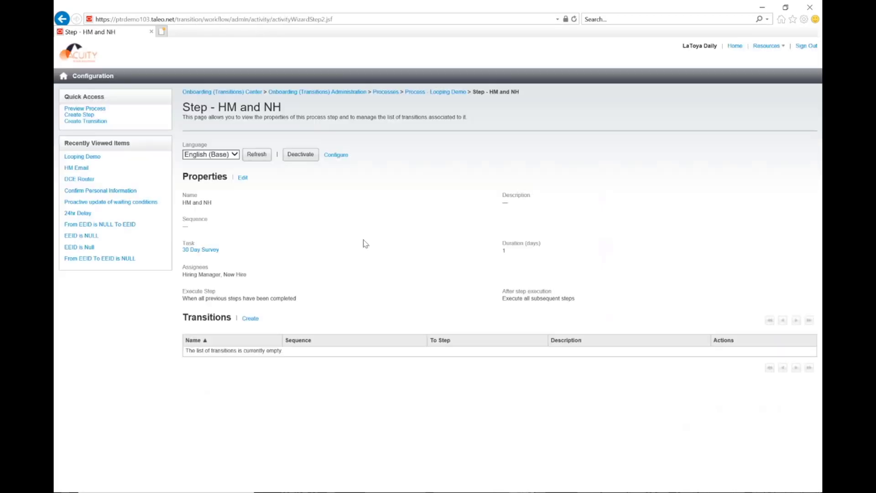
Return to the Looping Demo step list and review the Step 1 to Router path in the dce.pdf diagram in Adobe Acrobat
{"action": "left_click", "coordinate": [447, 94]}
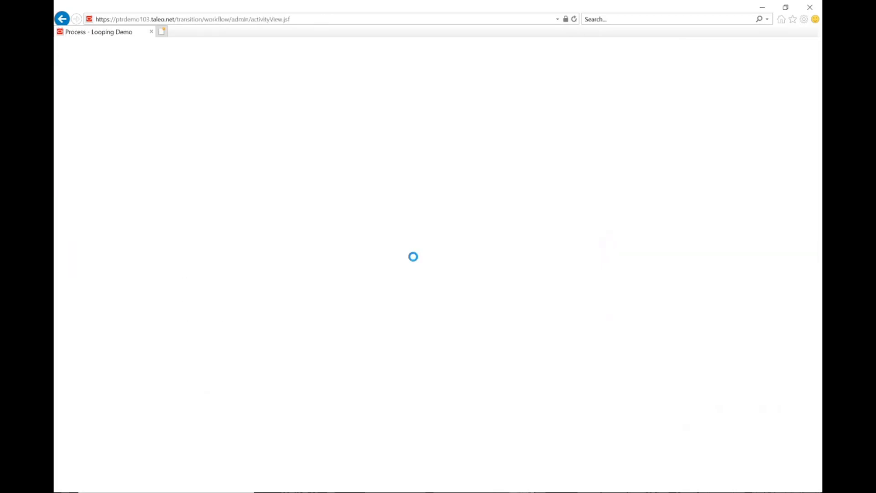
{"action": "scroll", "coordinate": [415, 261], "scroll_direction": "down", "scroll_amount": 3}
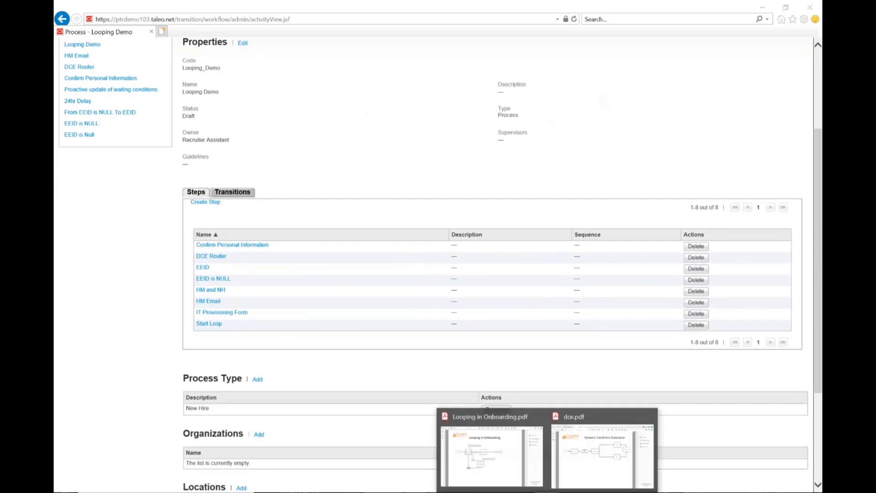
{"action": "left_click", "coordinate": [588, 459]}
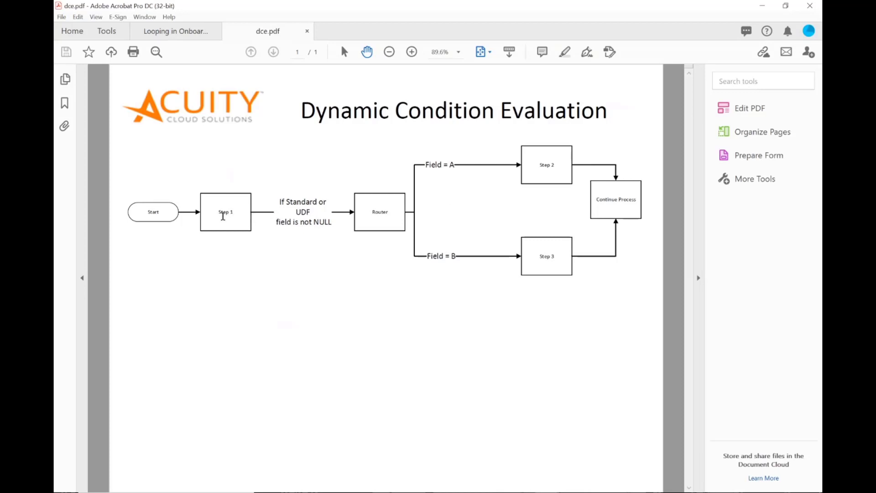
{"action": "left_click_drag", "start_coordinate": [217, 213], "coordinate": [250, 216]}
Switch back to Taleo and create a transition from the Confirm Personal Information step to the DCE Router step, keeping its default properties
{"action": "left_click", "coordinate": [538, 491]}
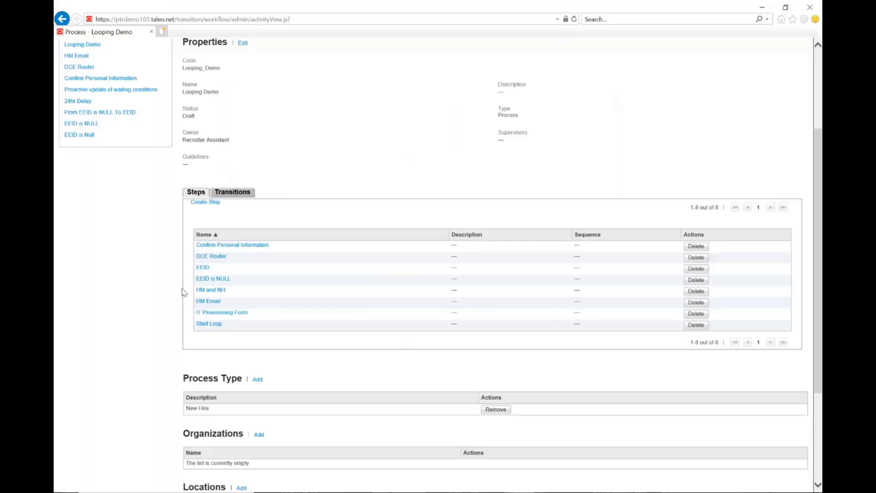
{"action": "left_click", "coordinate": [216, 245]}
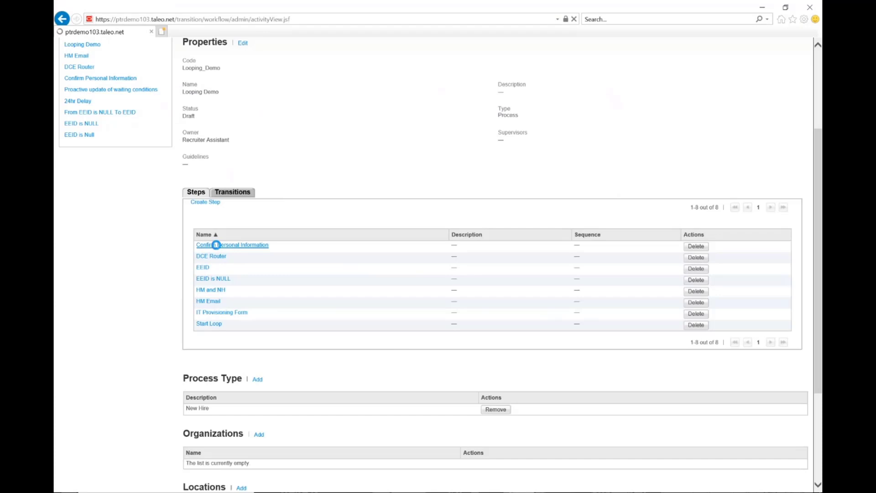
{"action": "left_click", "coordinate": [249, 331]}
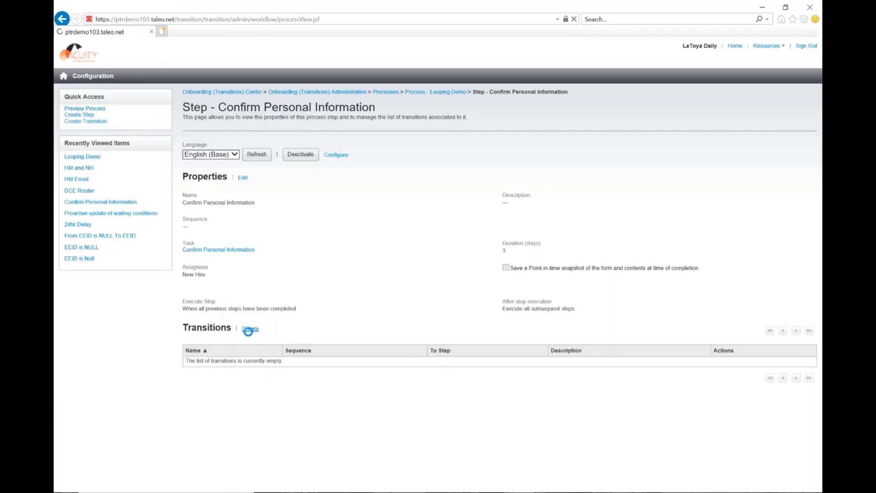
{"action": "left_click", "coordinate": [481, 206]}
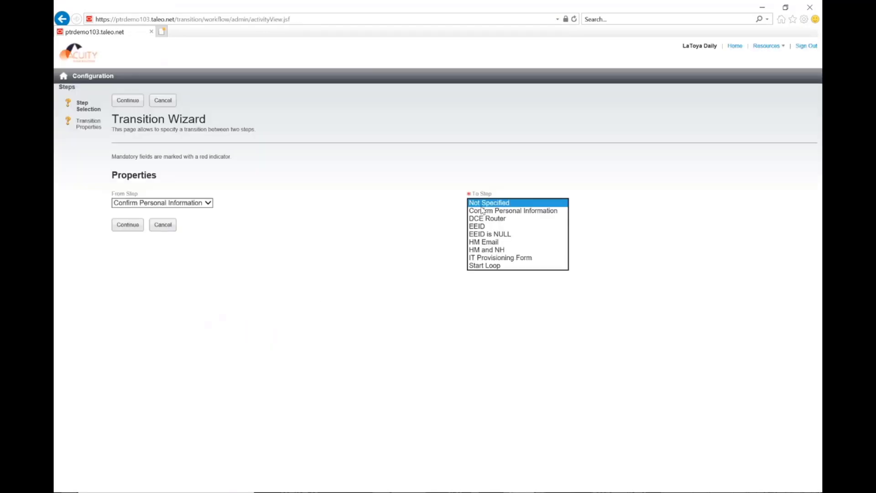
{"action": "left_click", "coordinate": [484, 220]}
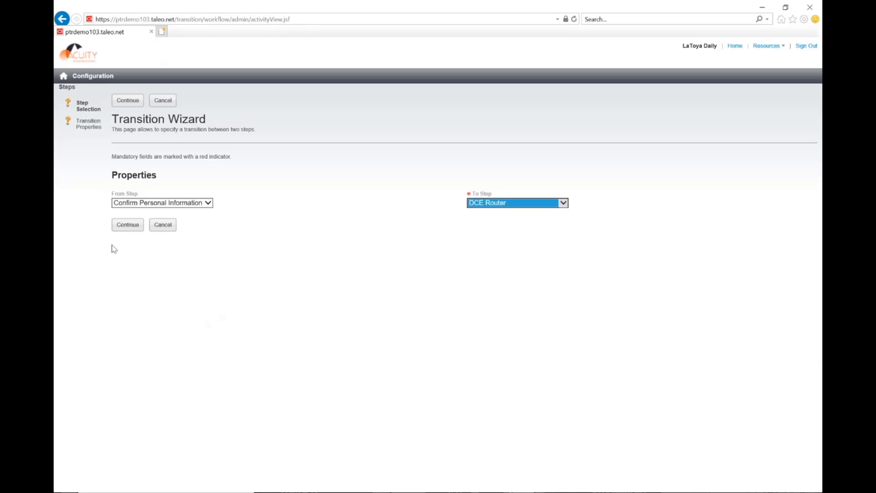
{"action": "left_click", "coordinate": [126, 225]}
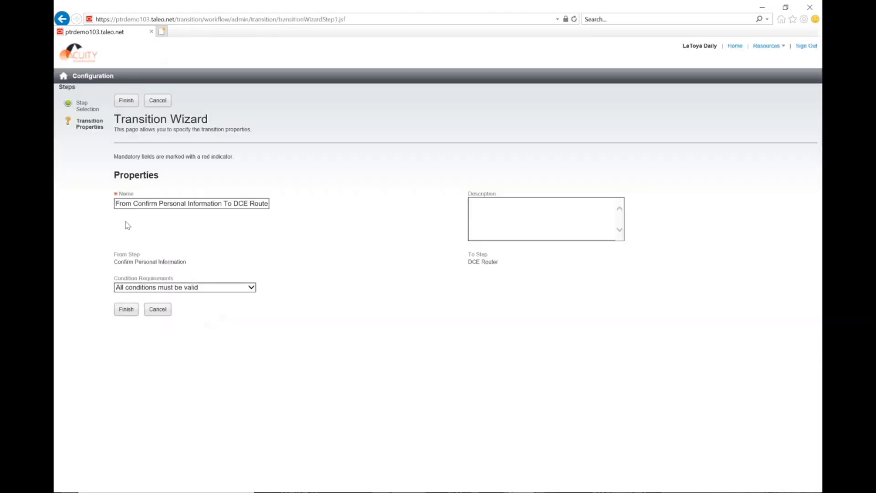
{"action": "left_click", "coordinate": [128, 309]}
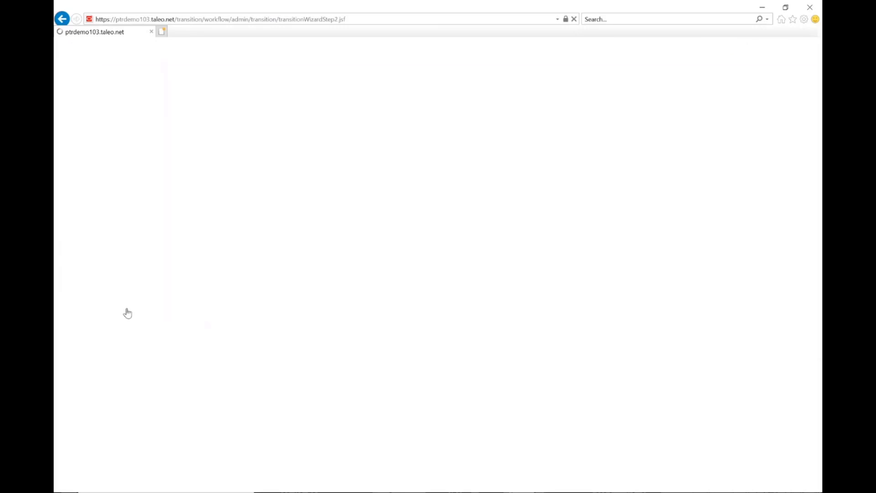
Start a condition on this transition named "field is no longer null", based on the Submission field UDFApplication_HARDWARE_OTHER
{"action": "left_click", "coordinate": [249, 240]}
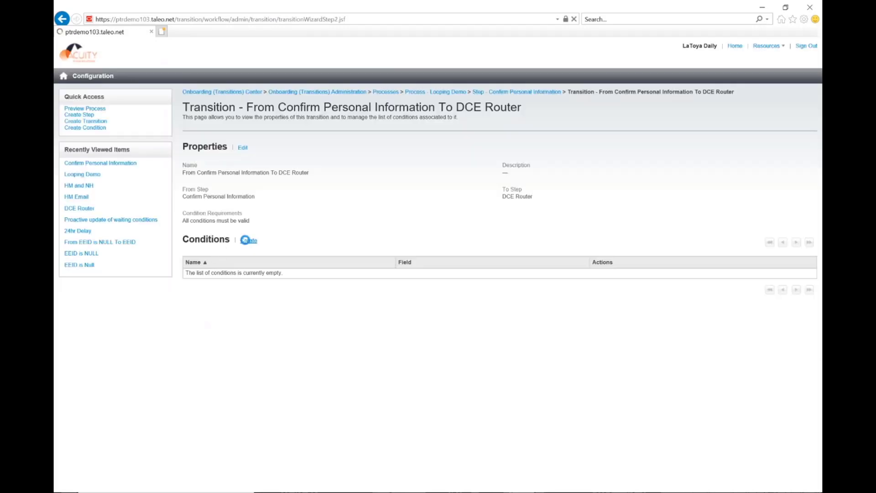
{"action": "left_click", "coordinate": [157, 200]}
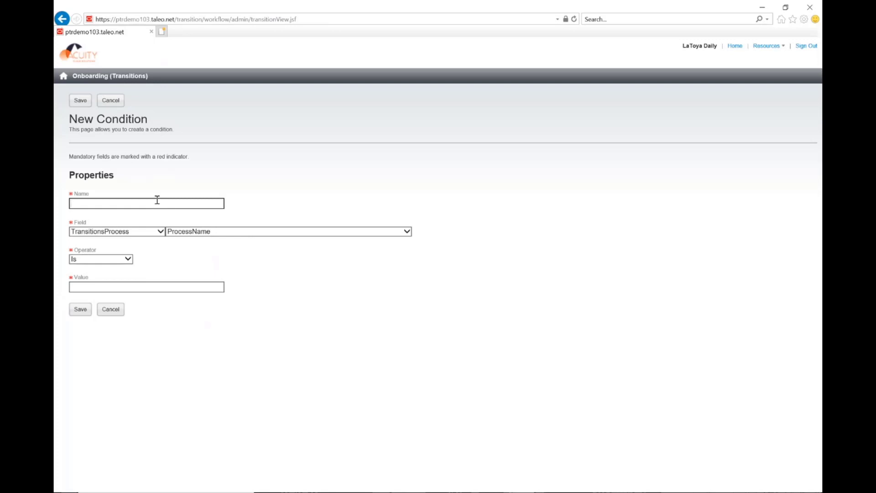
{"action": "type", "text": "field is no longer null"}
{"action": "left_click", "coordinate": [156, 231]}
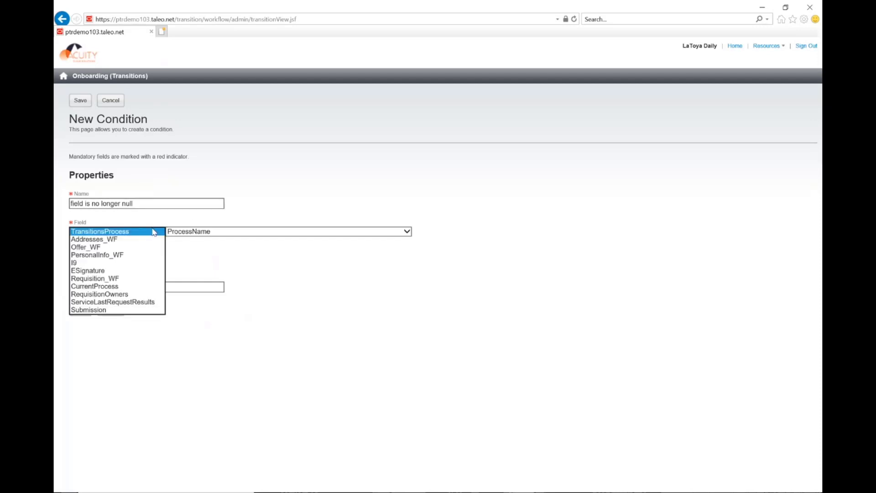
{"action": "left_click", "coordinate": [137, 310]}
{"action": "left_click", "coordinate": [201, 232]}
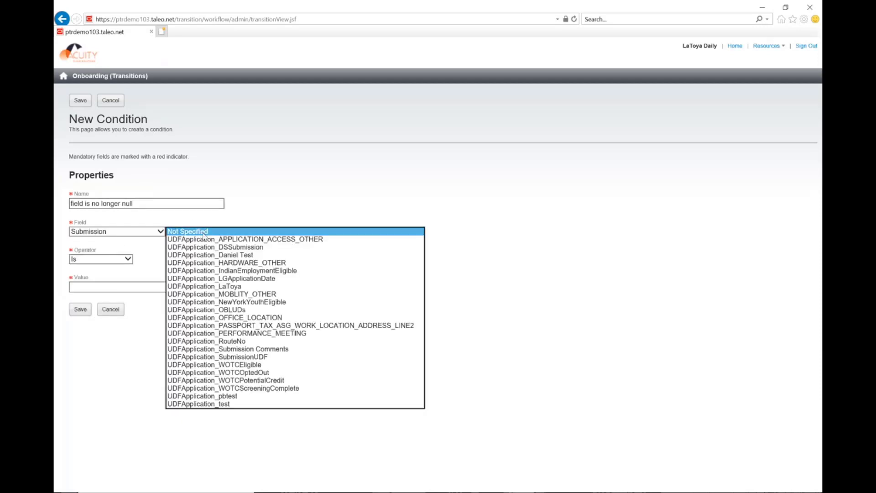
{"action": "left_click", "coordinate": [215, 264]}
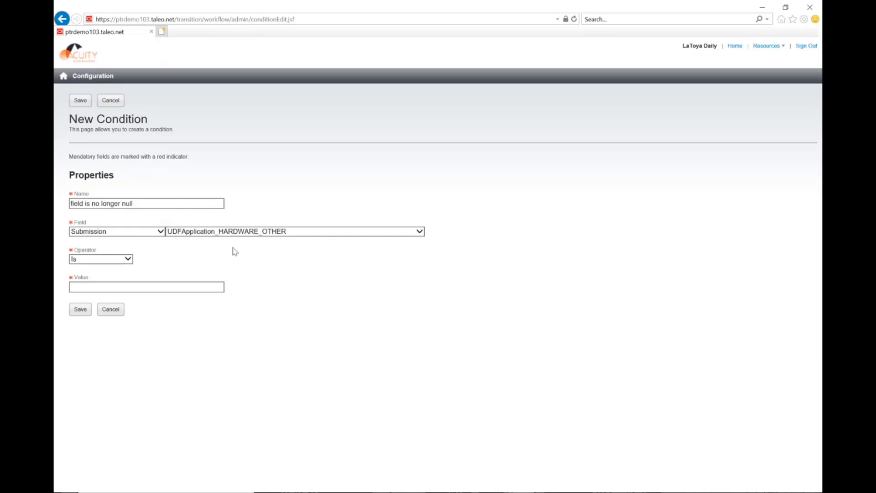
Set the condition's operator to Is not null, save it, and return to the Confirm Personal Information step
{"action": "left_click", "coordinate": [116, 262]}
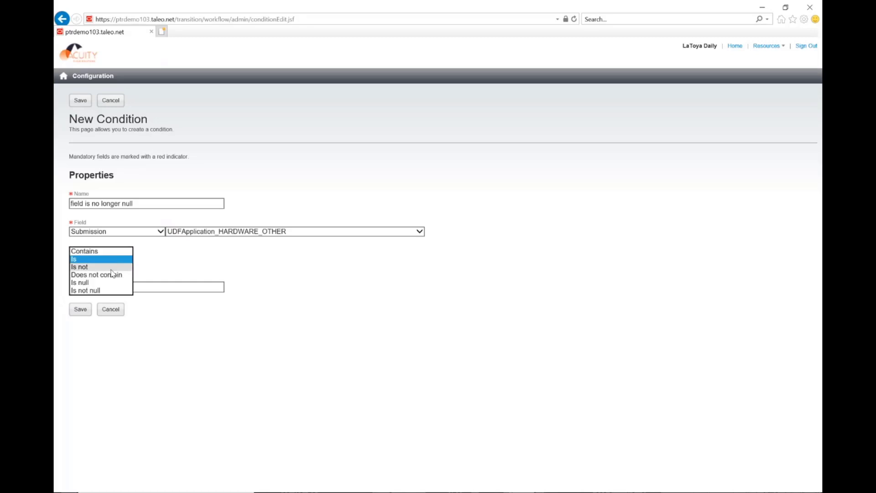
{"action": "left_click", "coordinate": [105, 292]}
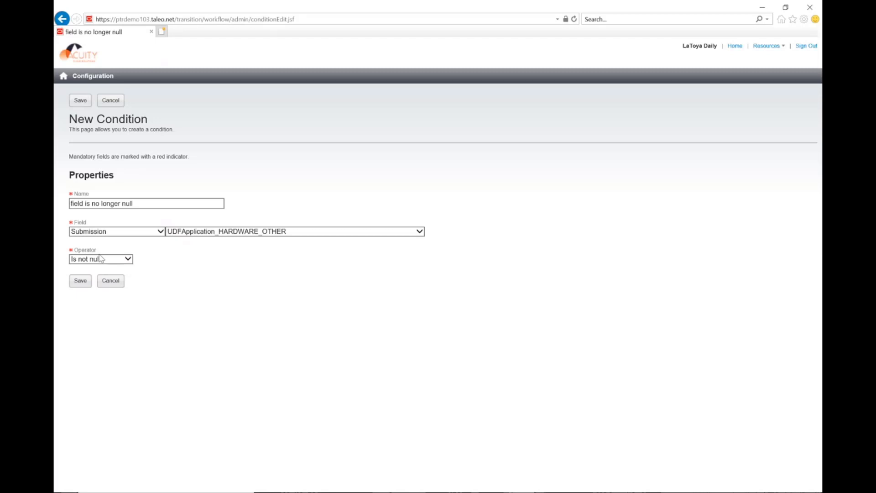
{"action": "left_click", "coordinate": [80, 282]}
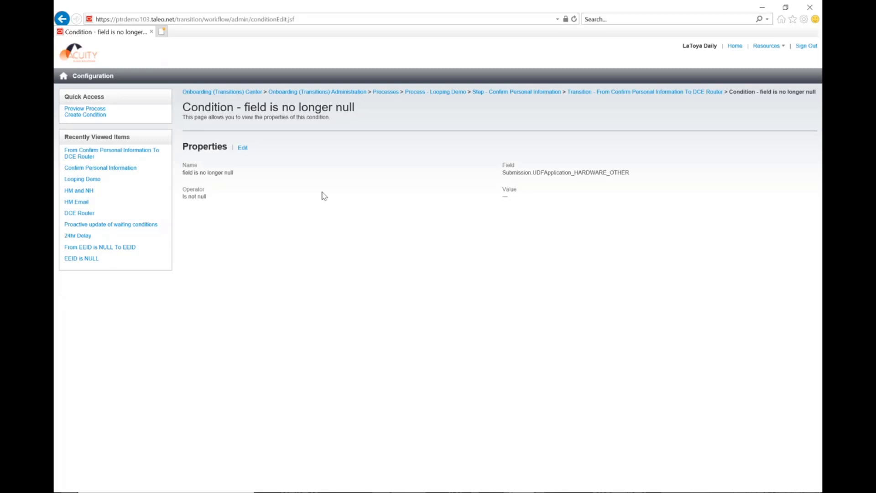
{"action": "left_click", "coordinate": [677, 92]}
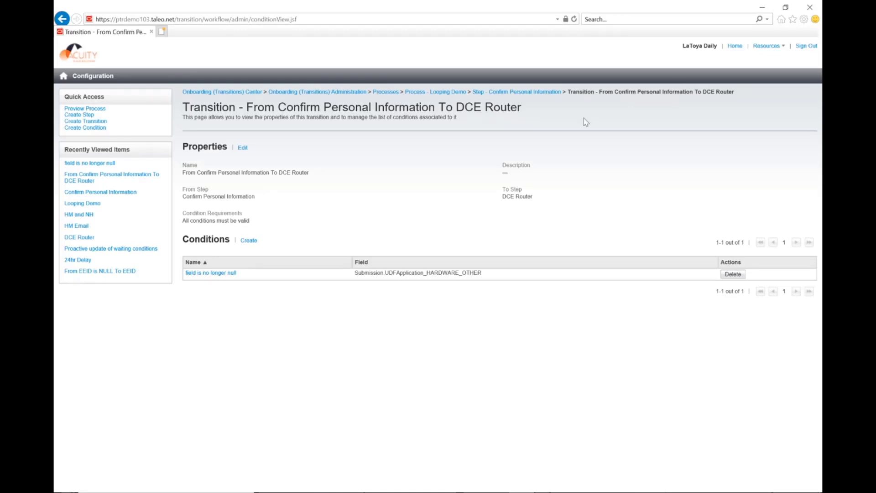
{"action": "left_click", "coordinate": [525, 92]}
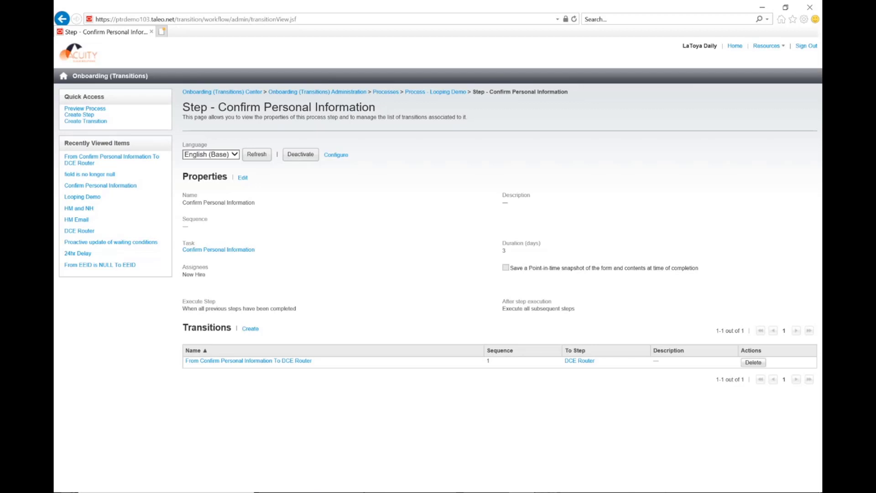
Review the dce.pdf diagram in Adobe Acrobat, then check the operator of the DCE Router transition's condition in Taleo
{"action": "left_click", "coordinate": [521, 469]}
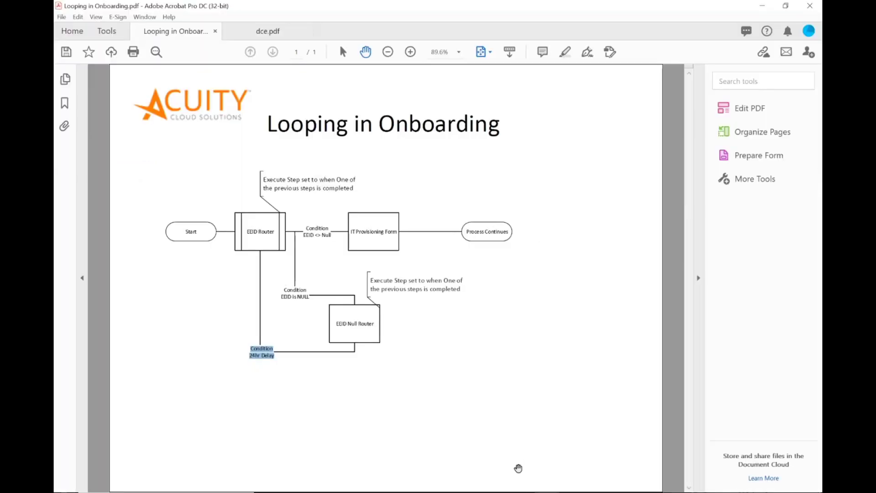
{"action": "left_click", "coordinate": [250, 32]}
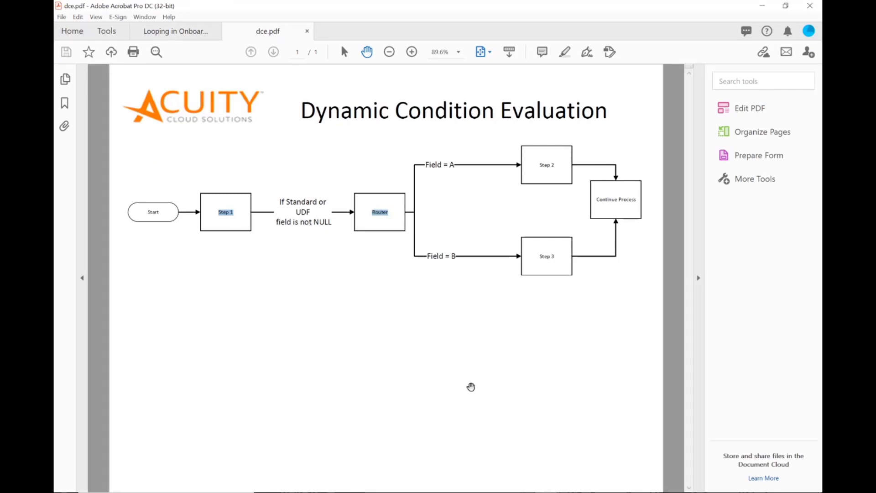
{"action": "left_click", "coordinate": [553, 492]}
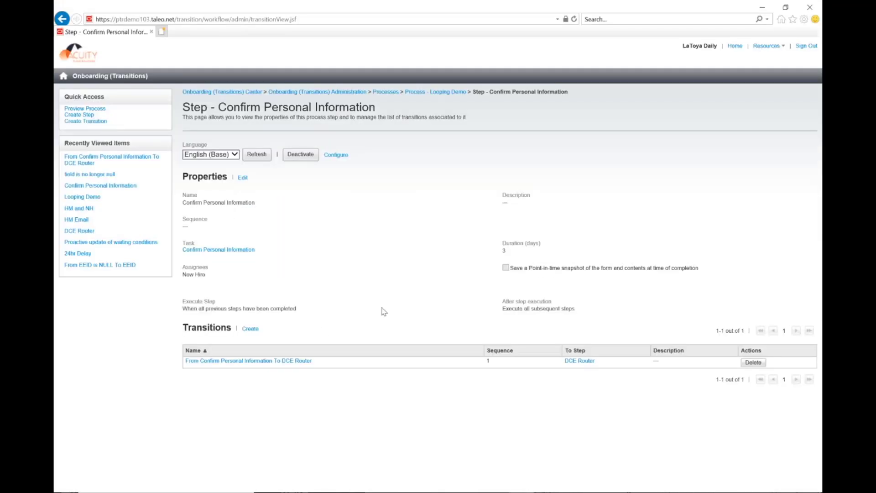
{"action": "left_click", "coordinate": [274, 360]}
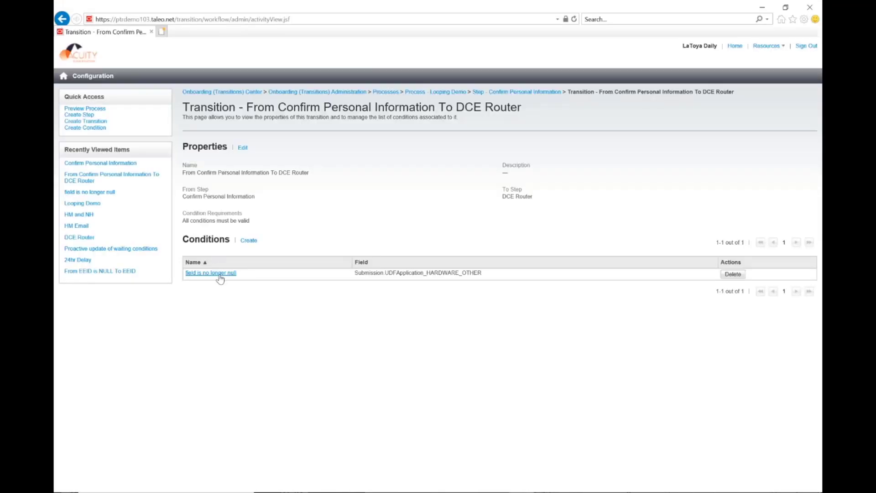
{"action": "left_click", "coordinate": [217, 274]}
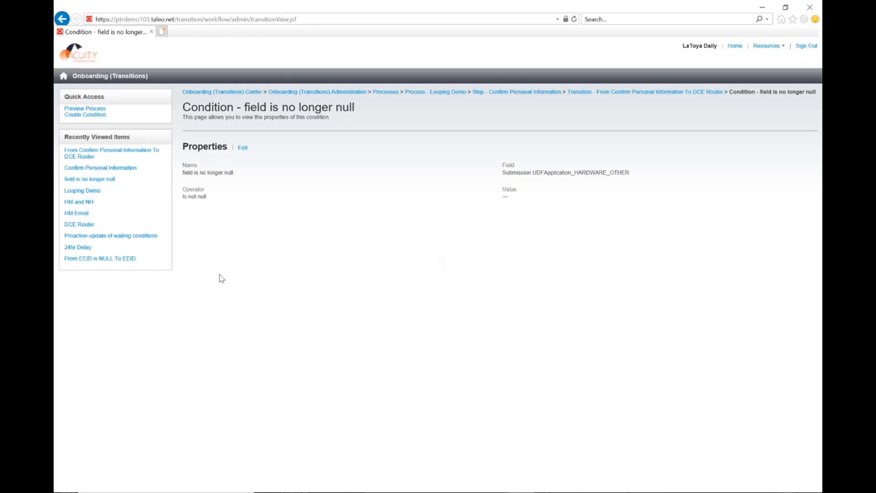
{"action": "left_click_drag", "start_coordinate": [213, 198], "coordinate": [181, 198]}
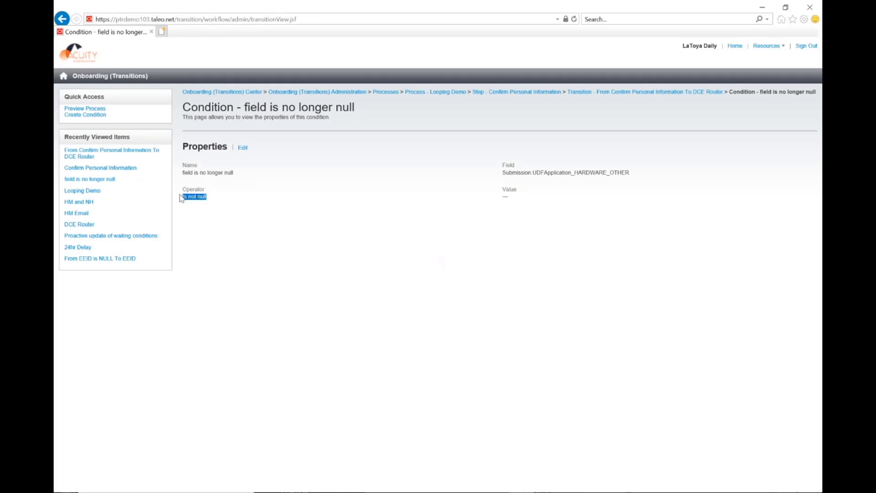